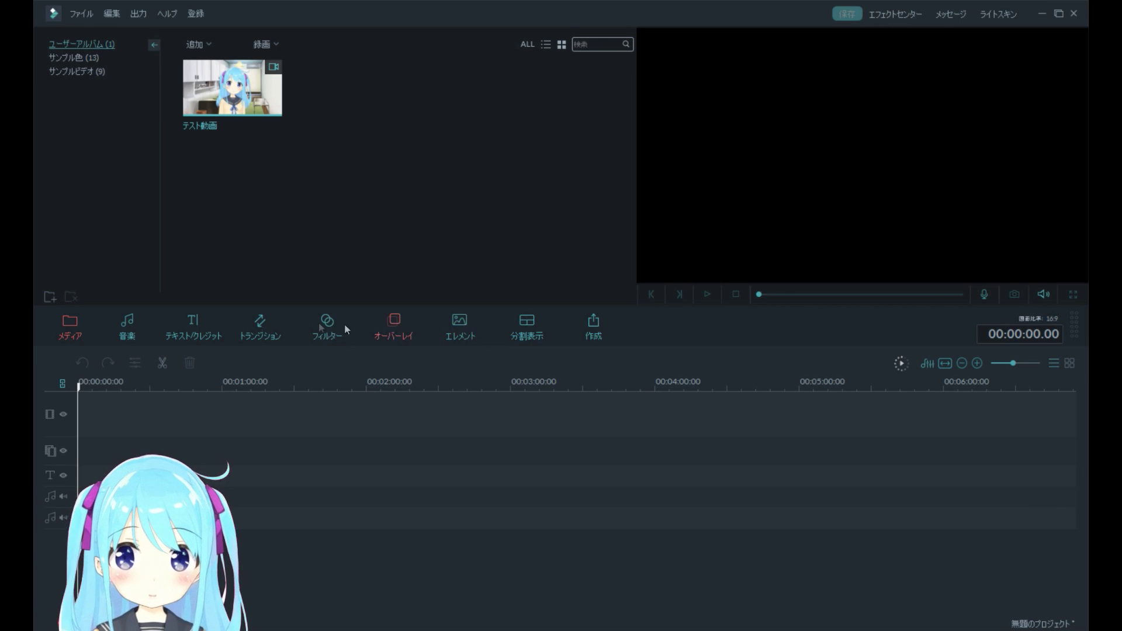
Add the Opener 10 title template to the beginning of the timeline
left_click(195, 328)
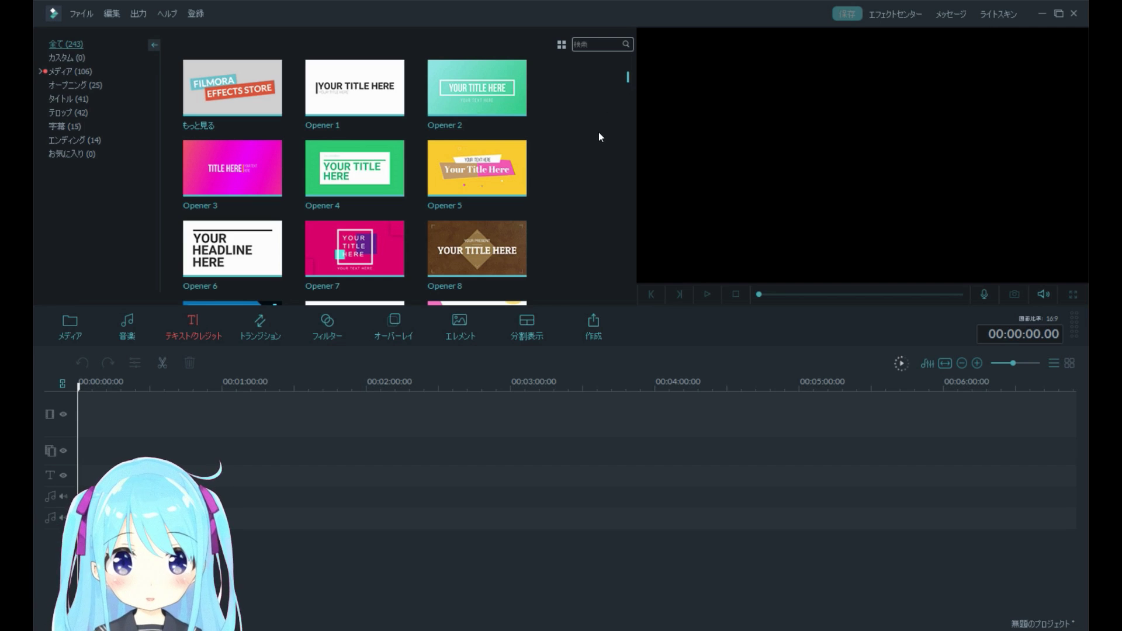
scroll(599, 135, "down", 6)
scroll(599, 134, "up", 6)
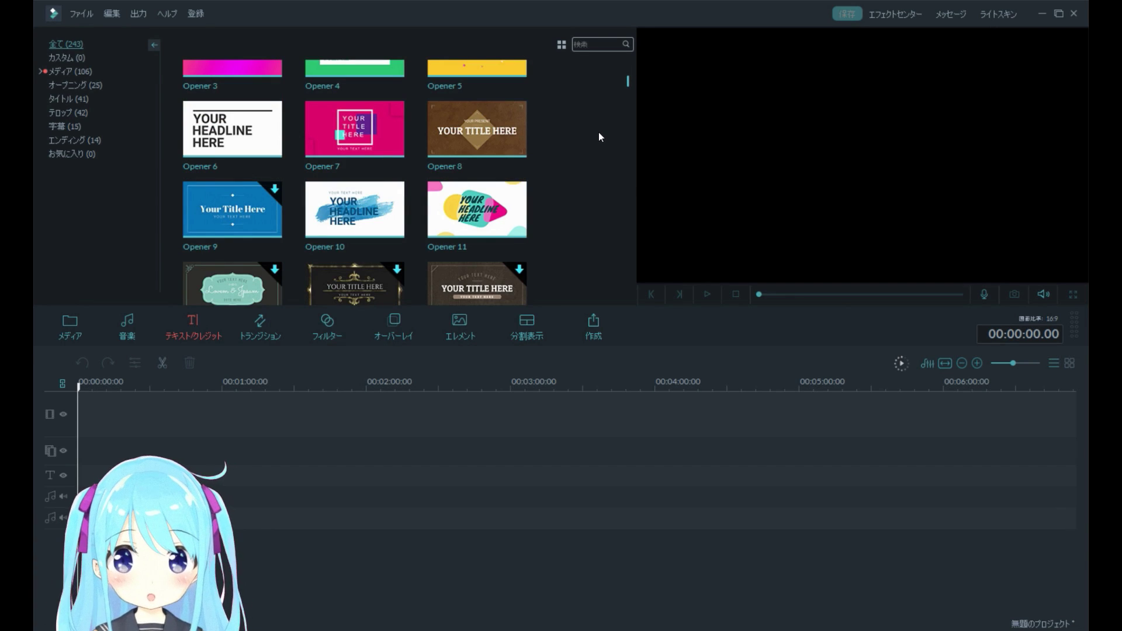
scroll(599, 137, "up", 2)
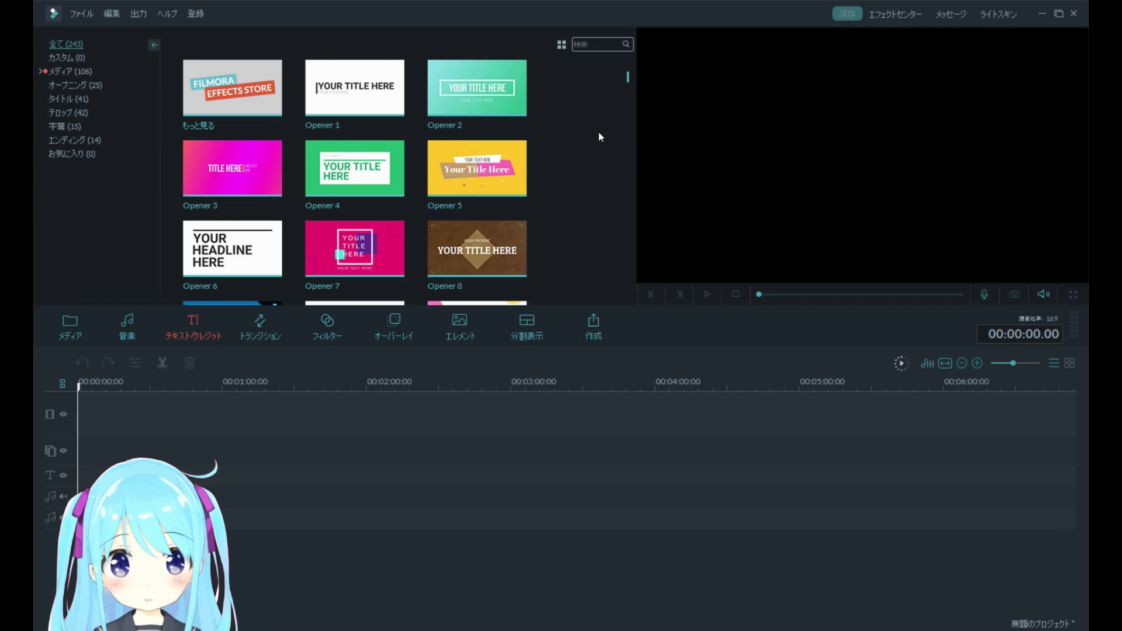
mouse_move(248, 278)
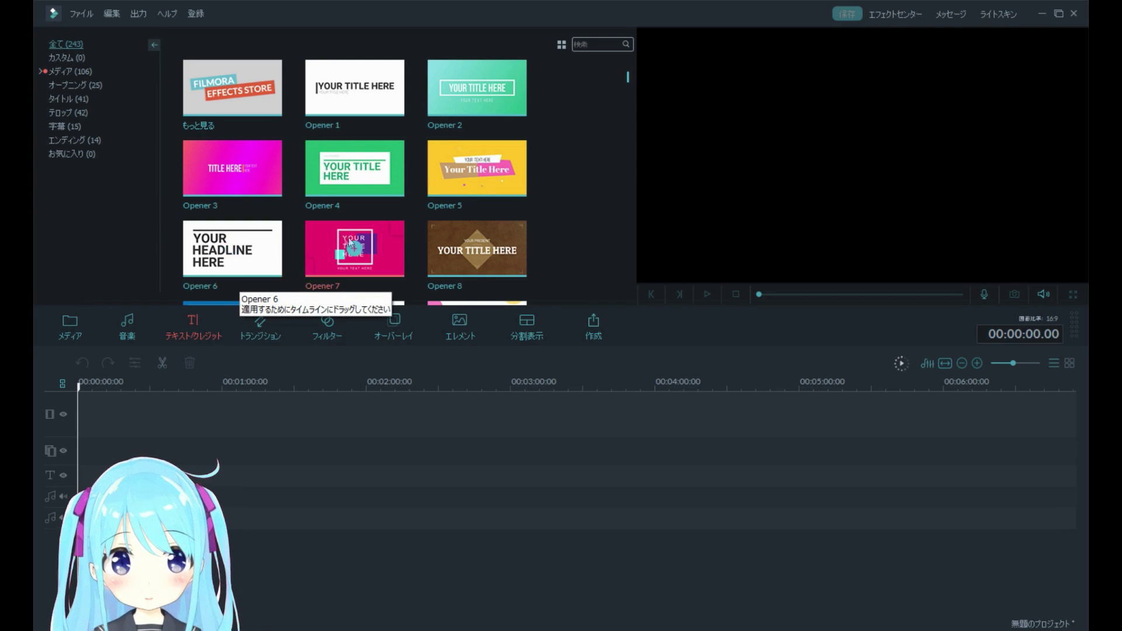
scroll(337, 230, "down", 2)
left_click_drag(337, 230, 110, 438)
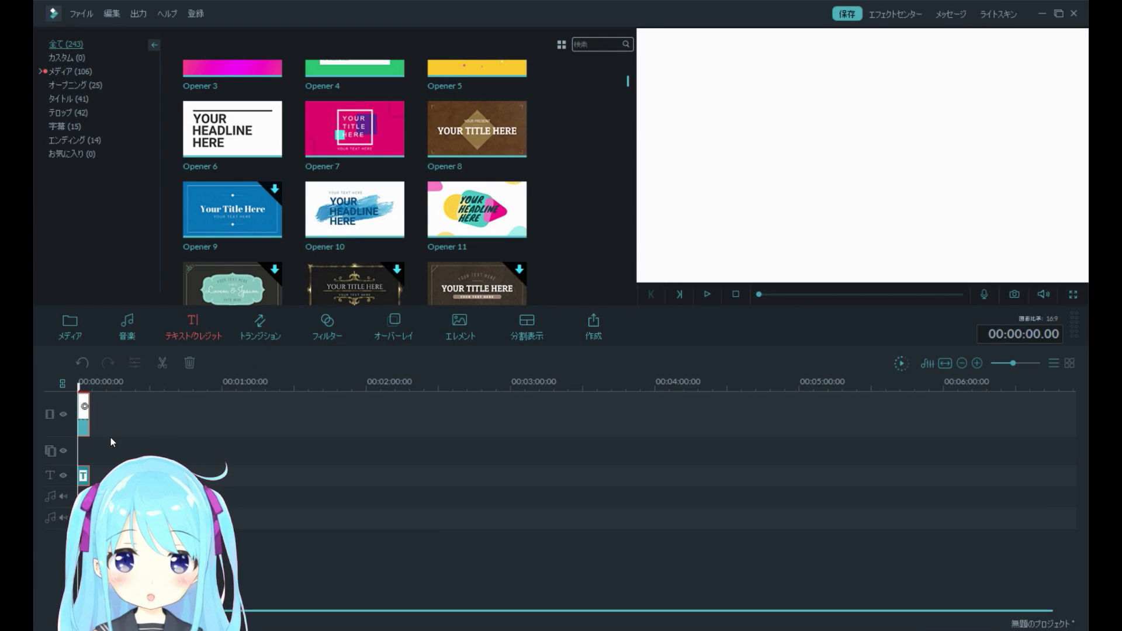
Preview the opener and replace the first line of its headline with "KANATA"
left_click(707, 296)
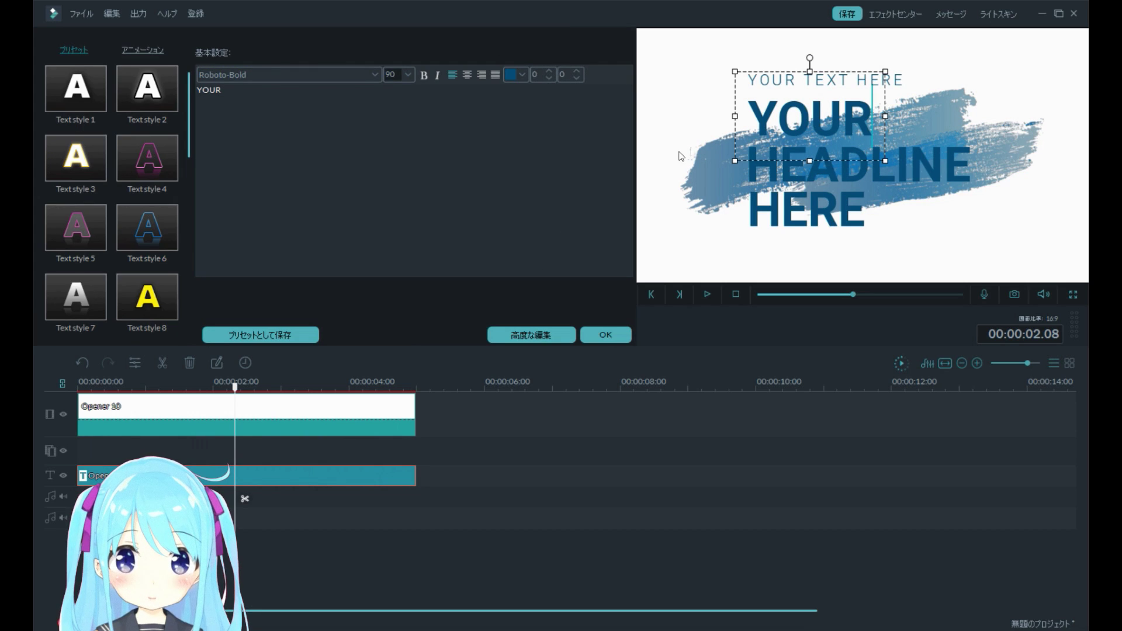
left_click(261, 91)
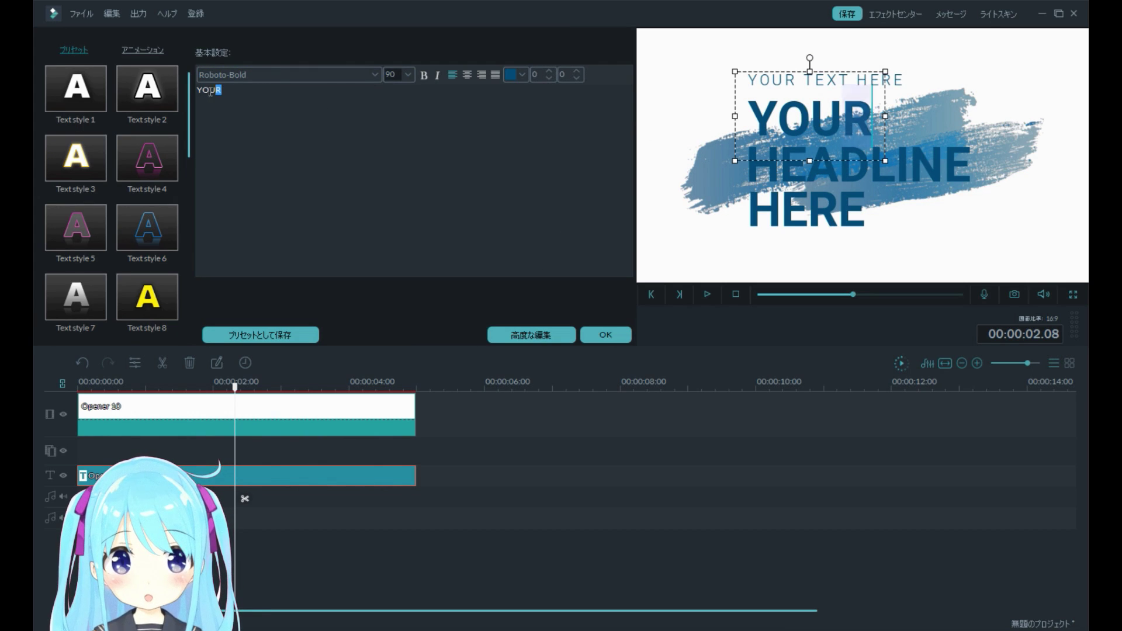
left_click_drag(222, 90, 197, 90)
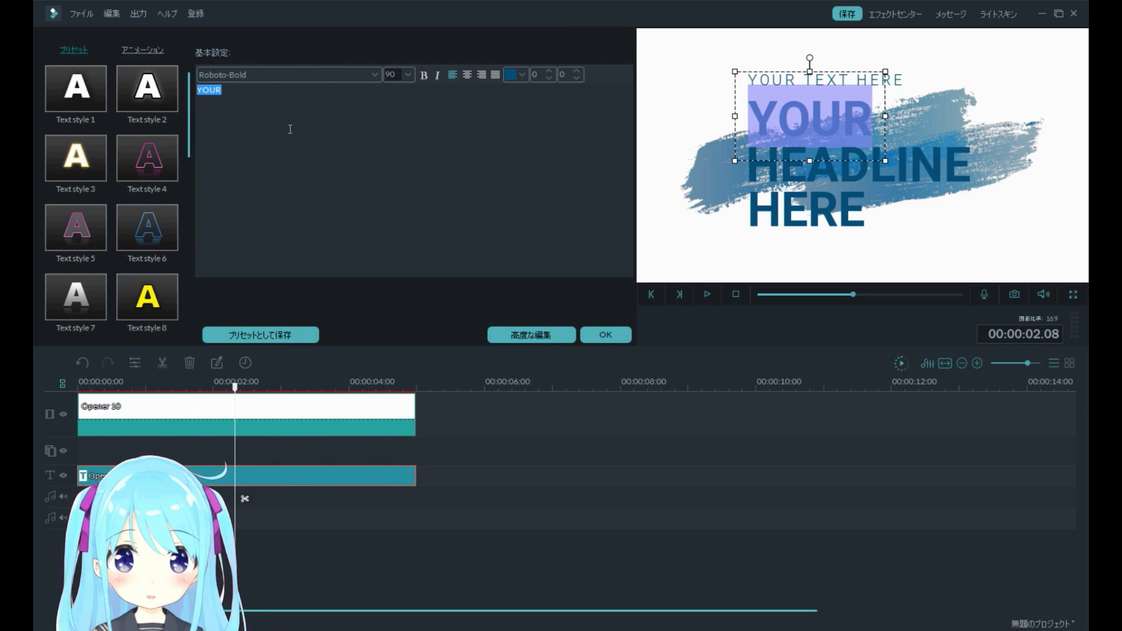
type("KA")
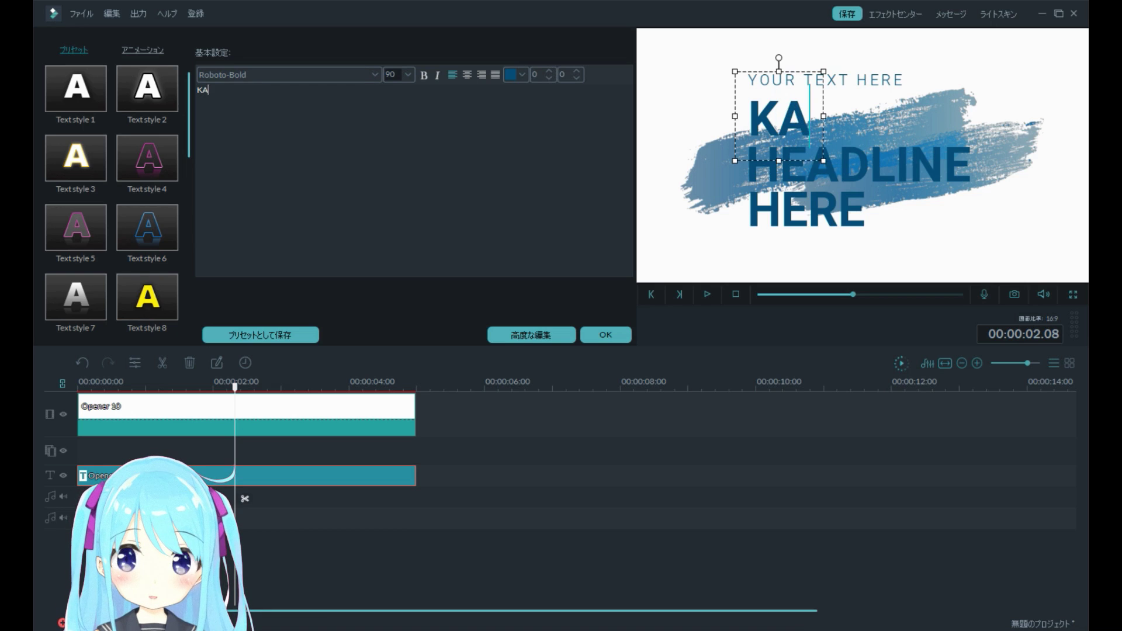
type("NATA")
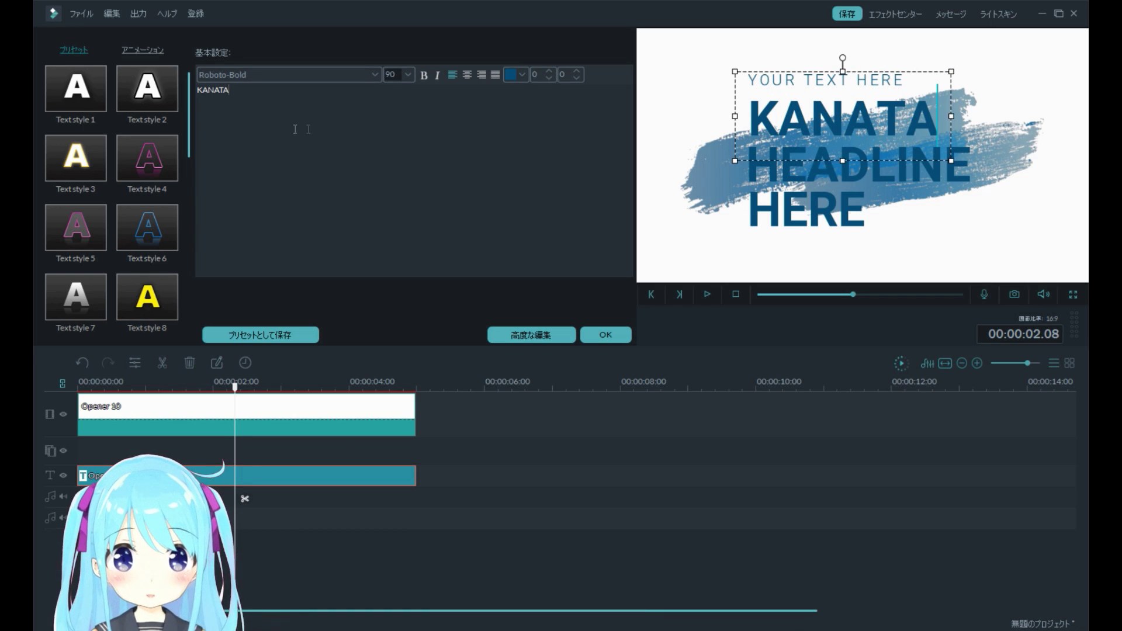
Replace the second headline line with "HIKARI" and the third with "CHANNEL"
left_click(960, 172)
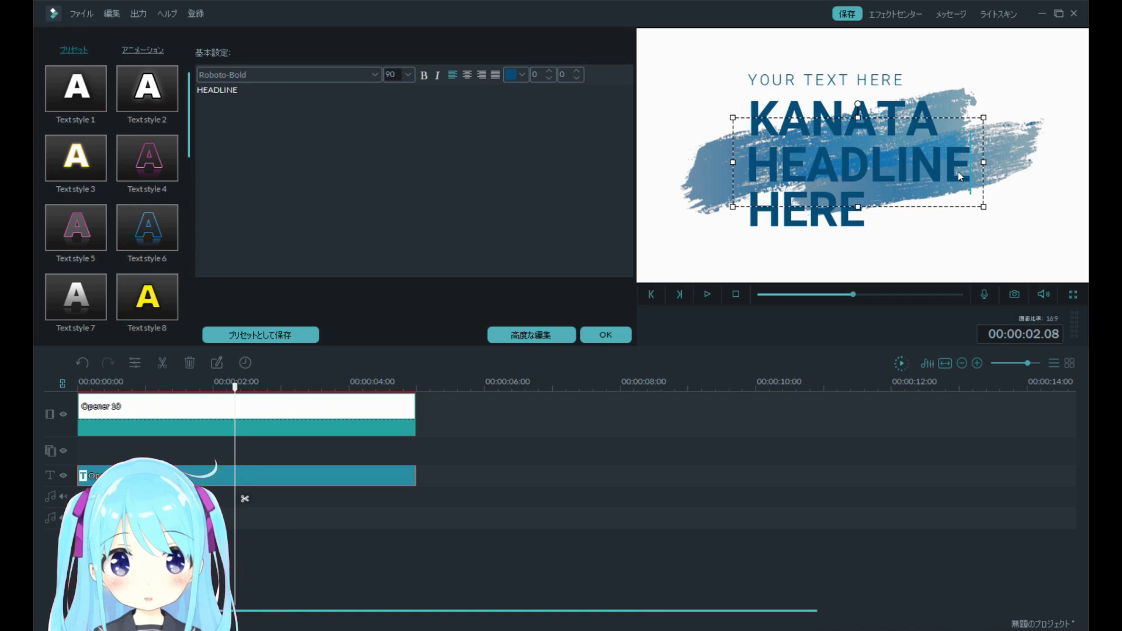
key("ctrl+a")
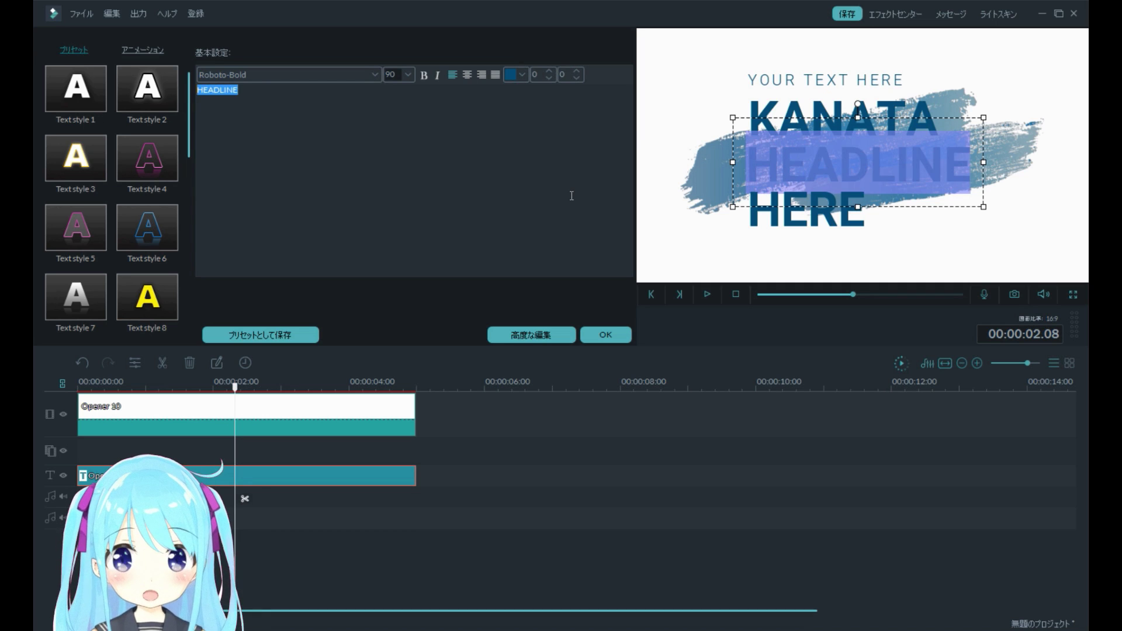
type("HIKARI")
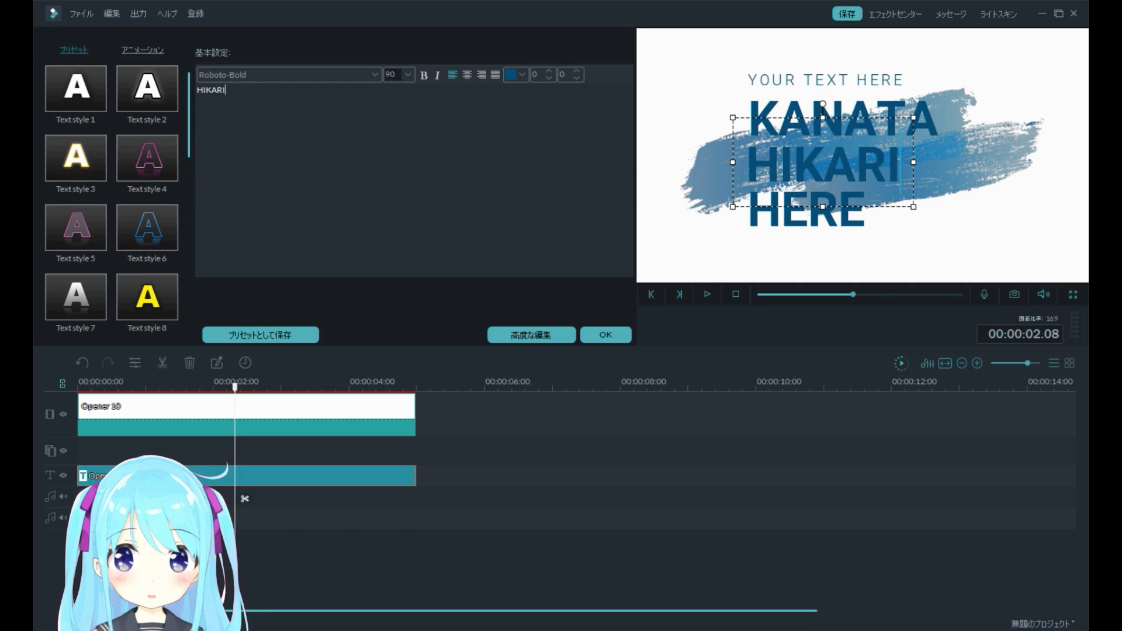
left_click(851, 224)
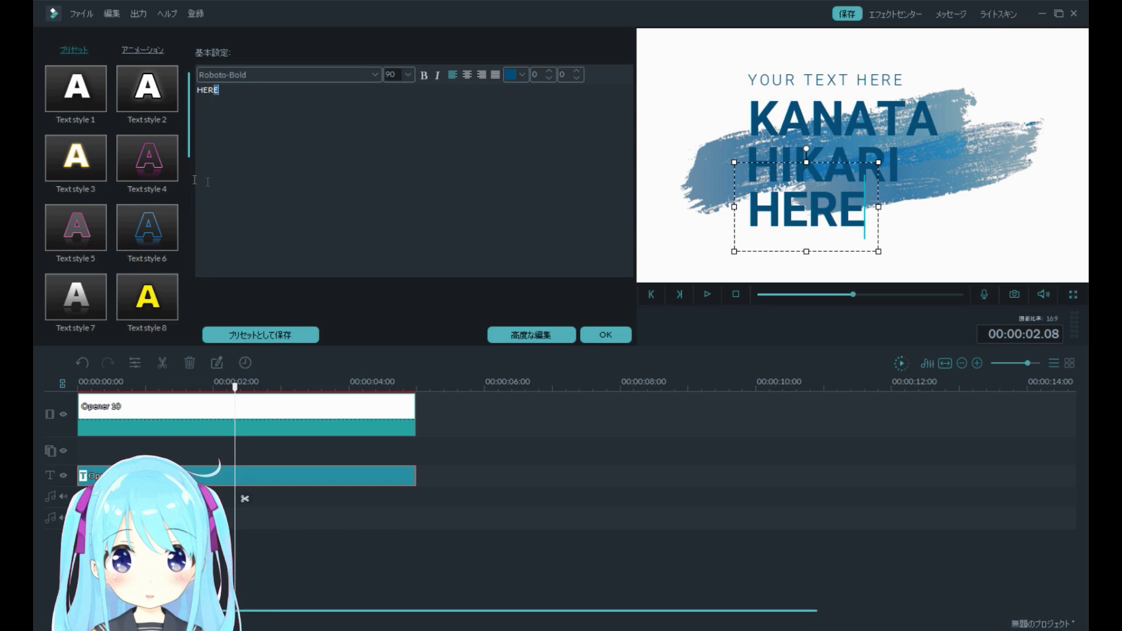
key("ctrl+a")
type("CHAN")
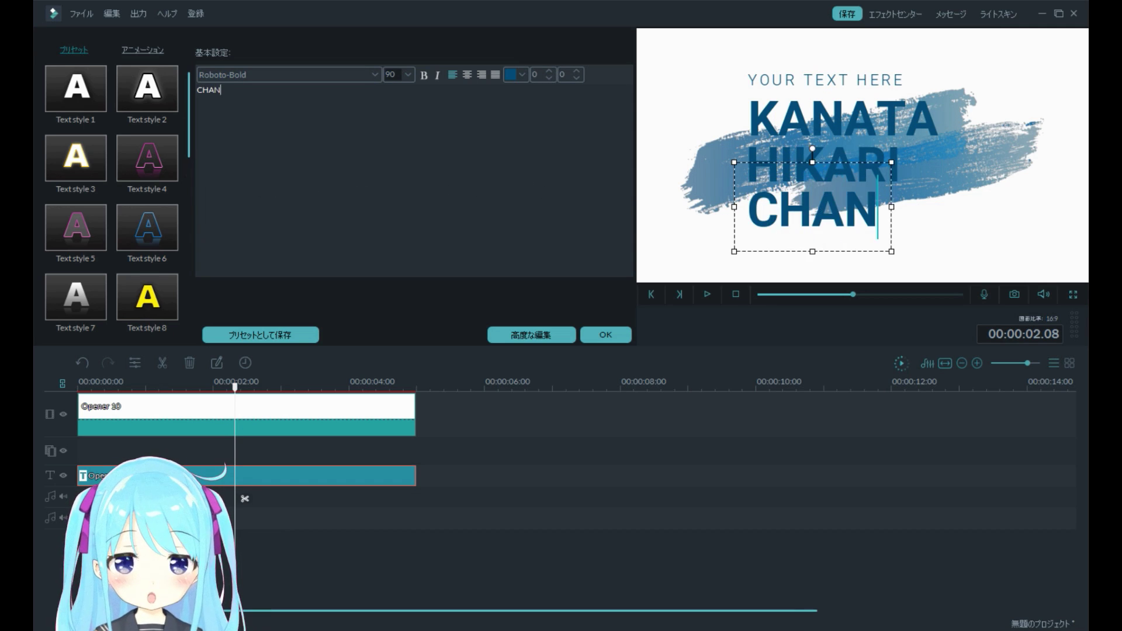
type("NEL")
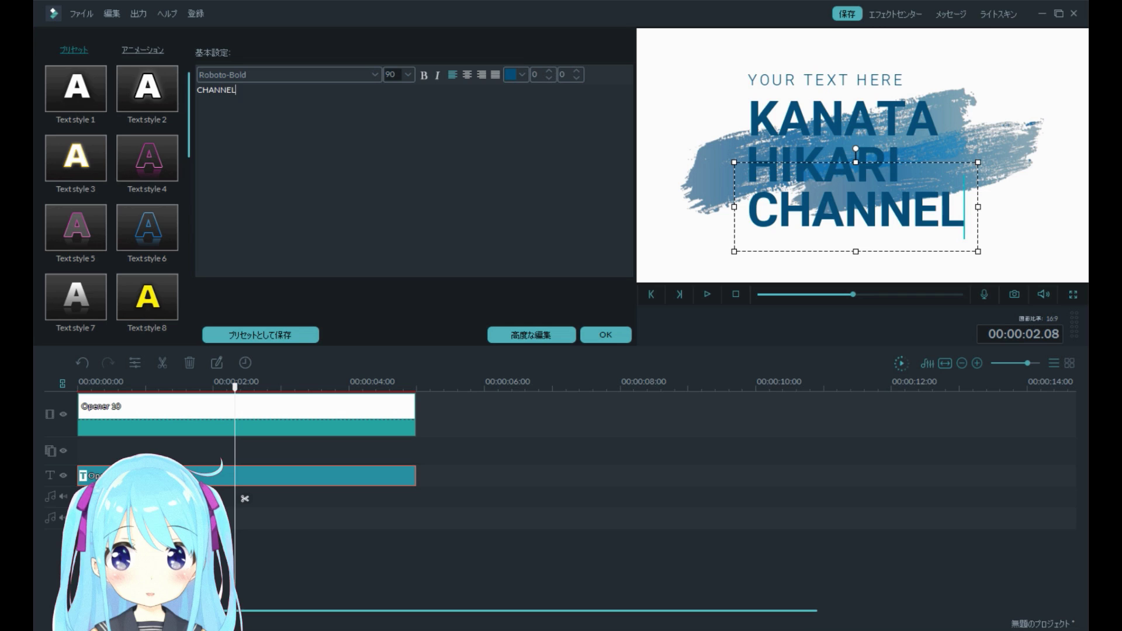
Replace the small line above the headline with "VIRTUAL YOUTUBER" and apply the title edits
left_click(825, 84)
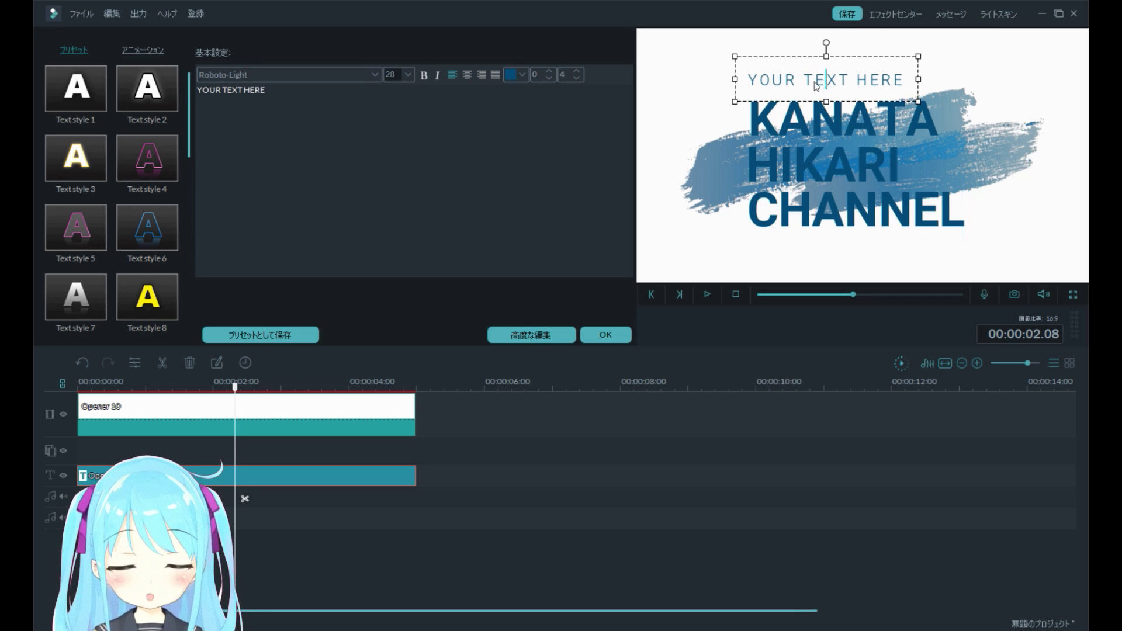
left_click_drag(191, 89, 163, 94)
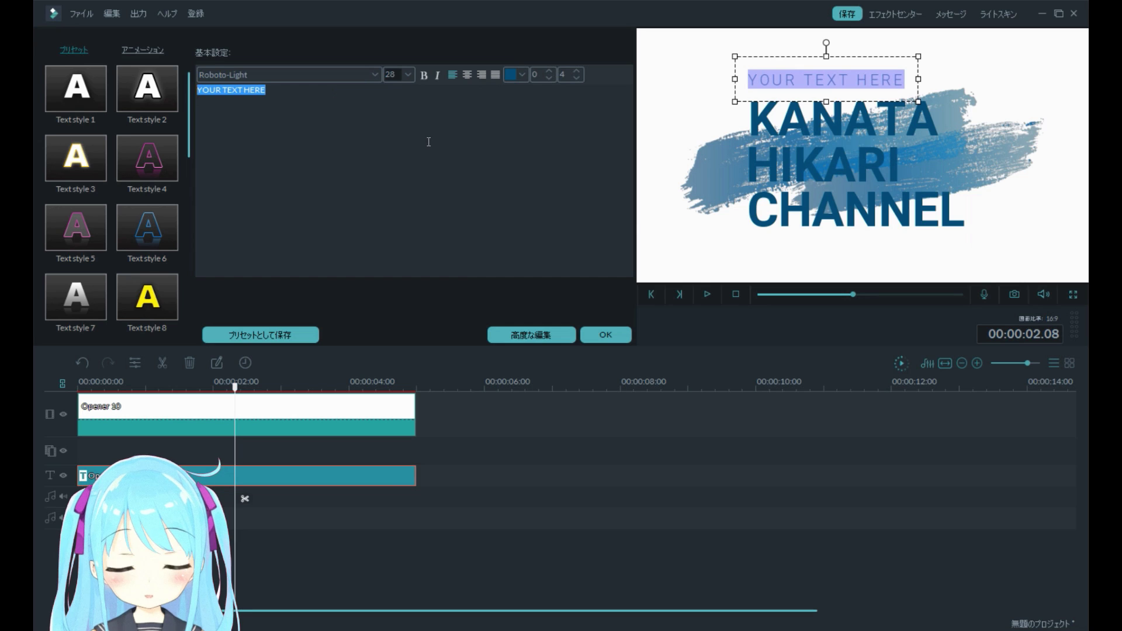
type("VIRTU")
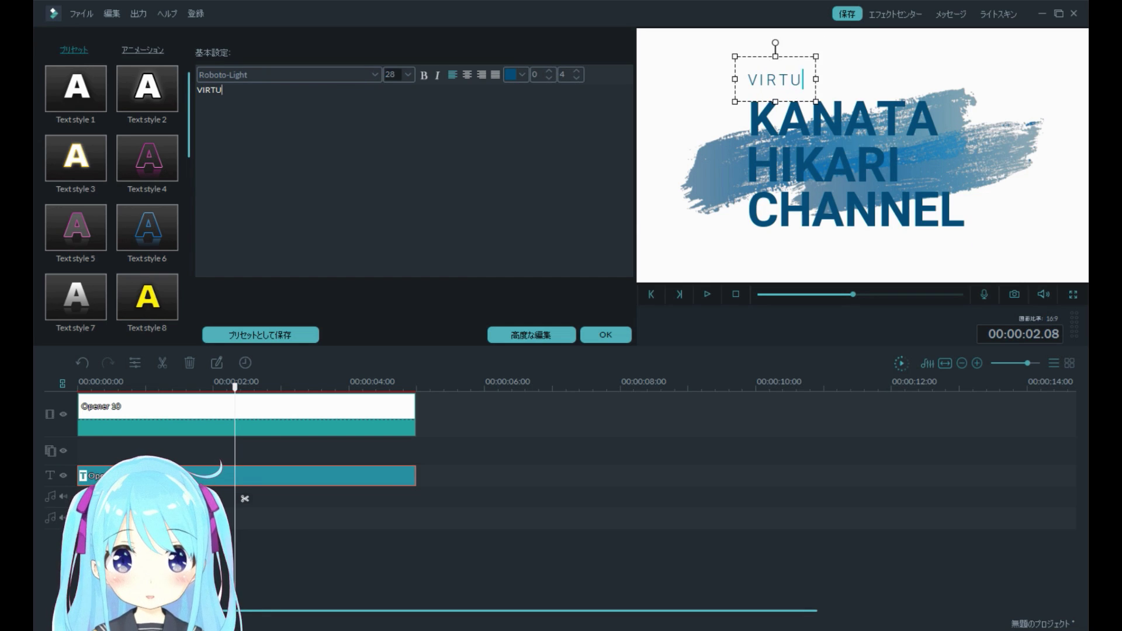
type("AL YOUTUBER")
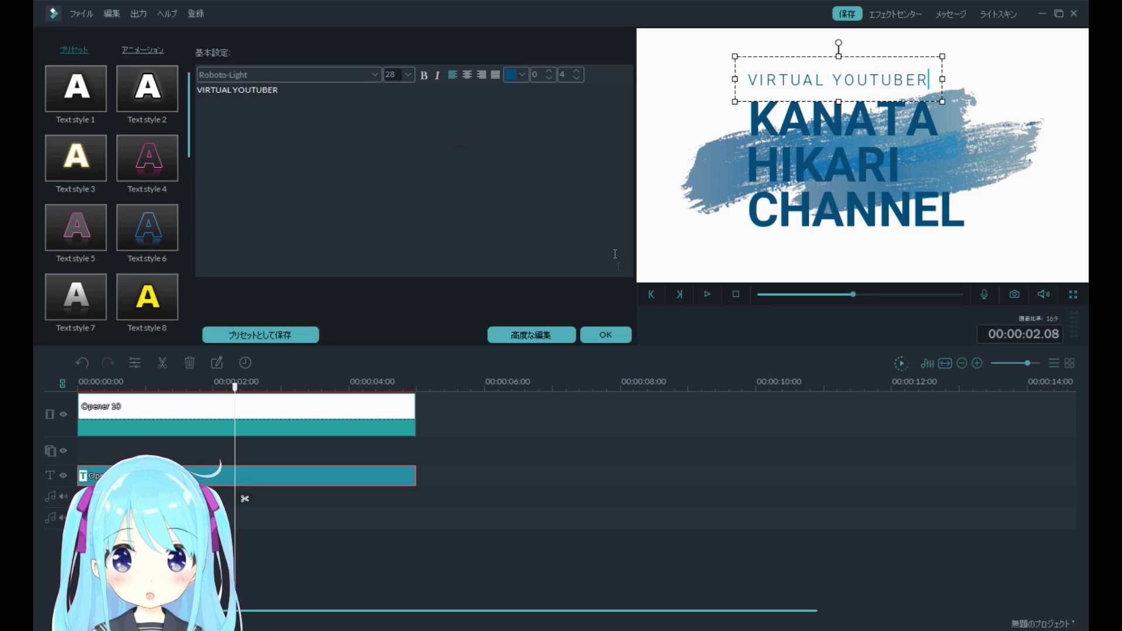
left_click(606, 335)
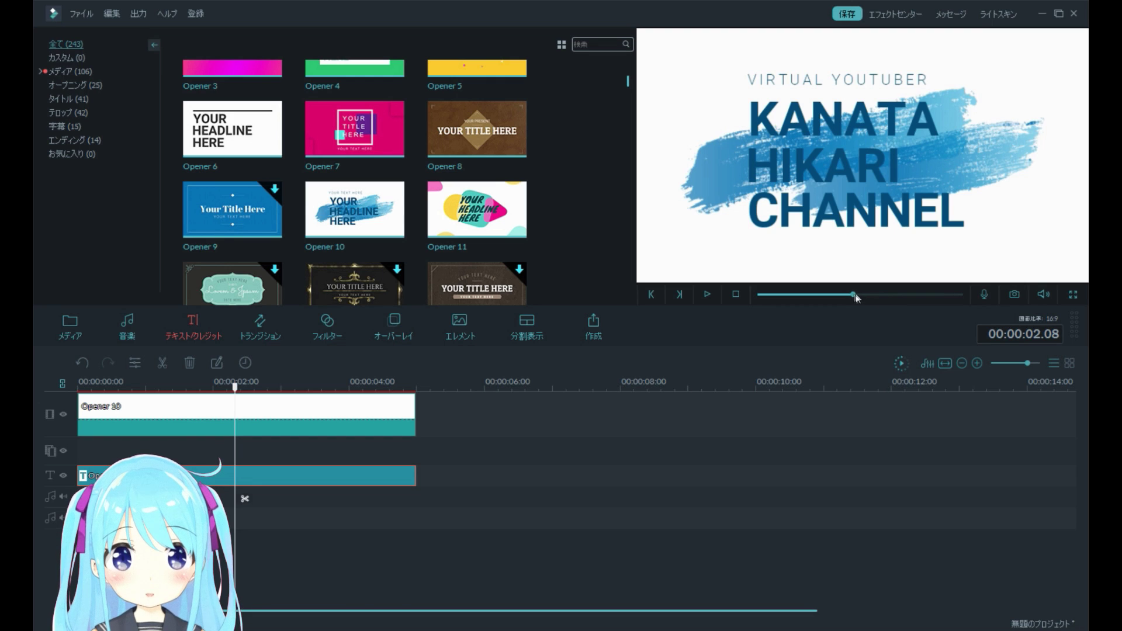
Play the edited opener from the beginning to check its animation and text
left_click(654, 294)
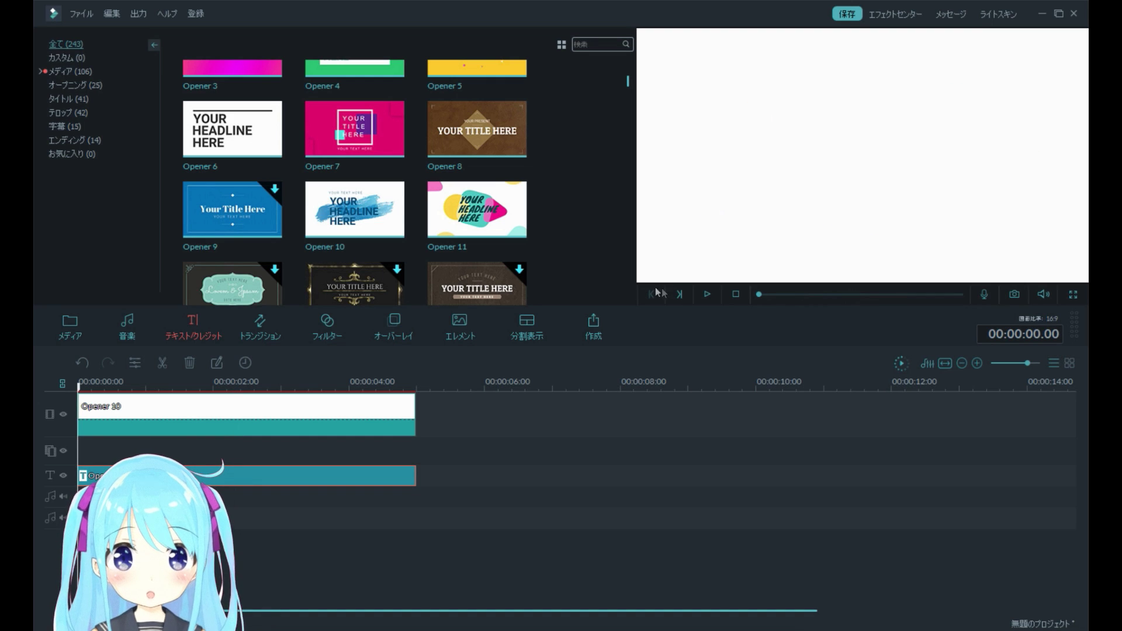
left_click(706, 296)
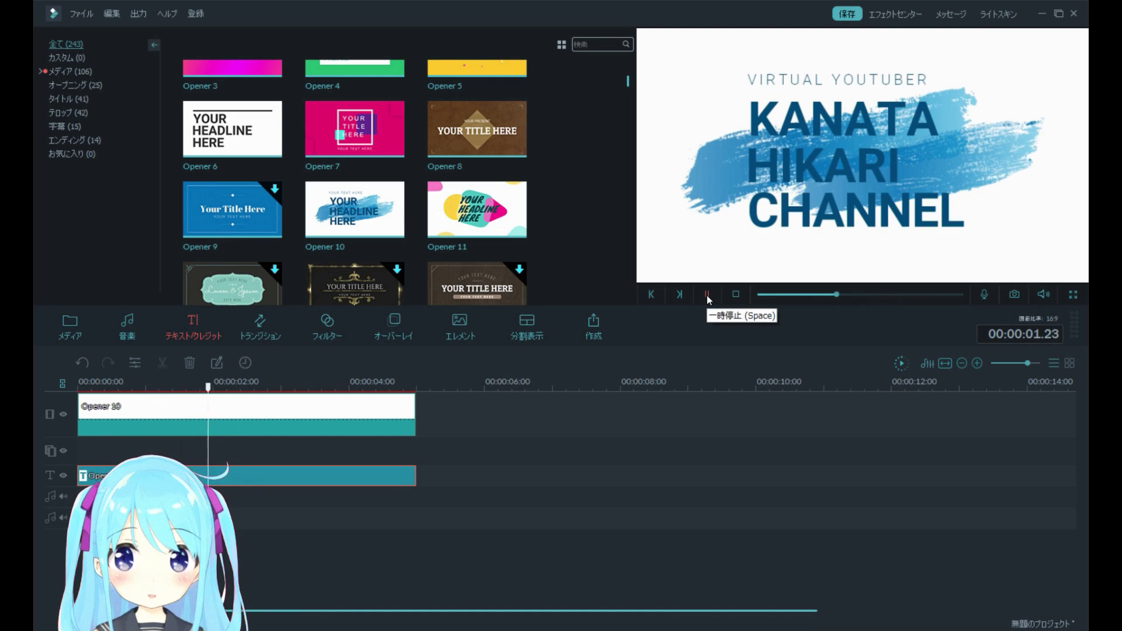
left_click(737, 293)
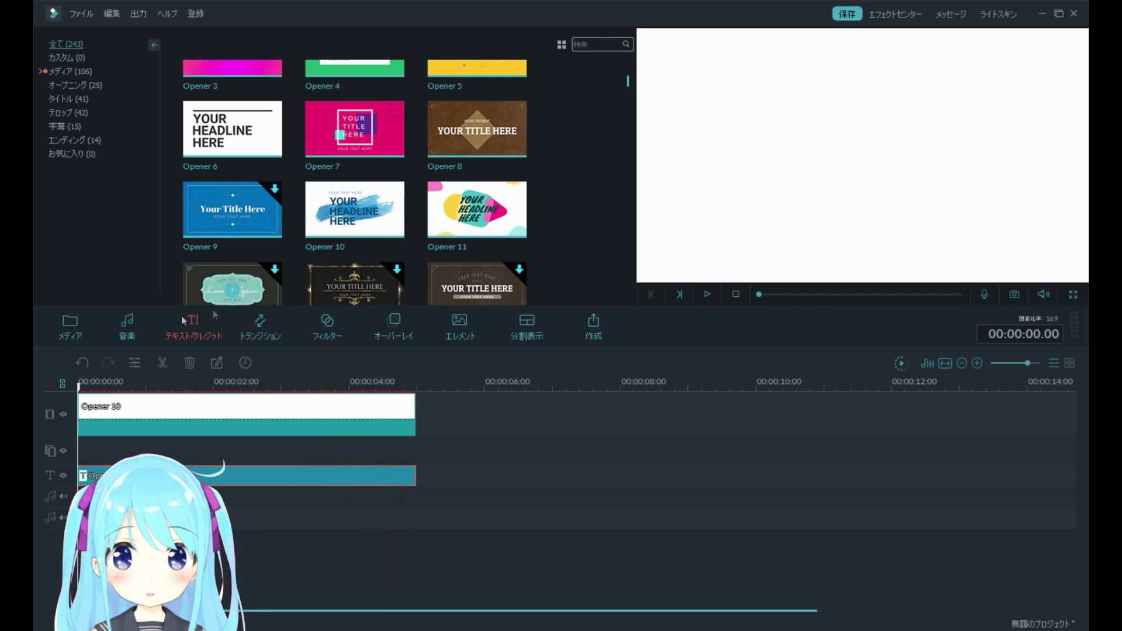
Place the テスト動画 clip on the video track directly after the opener
left_click(65, 325)
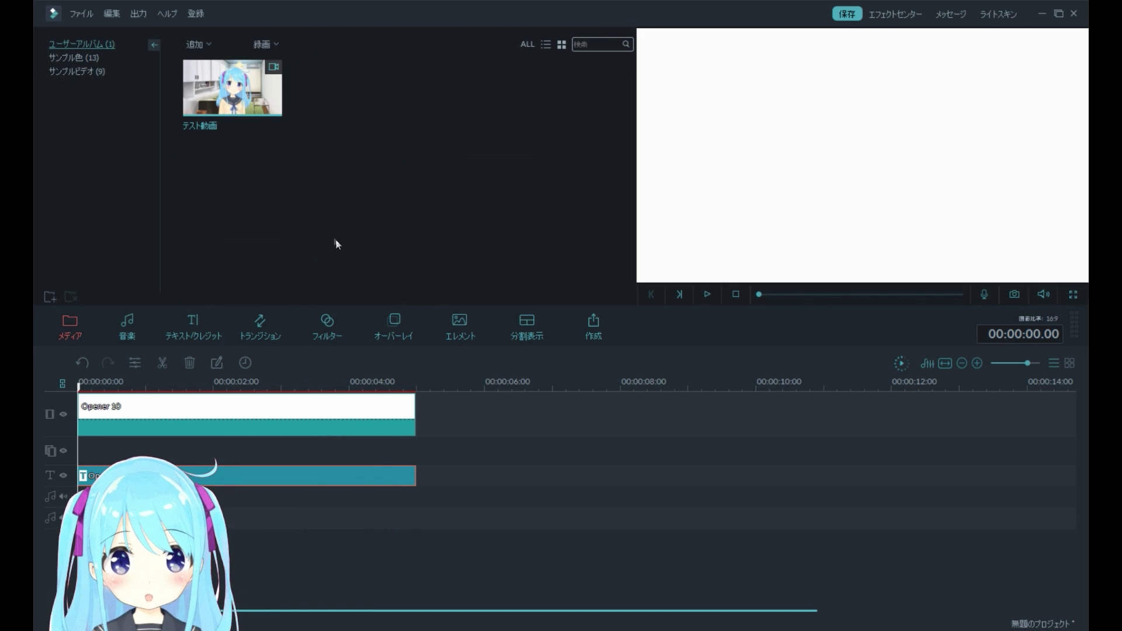
left_click(398, 419)
left_click(393, 478)
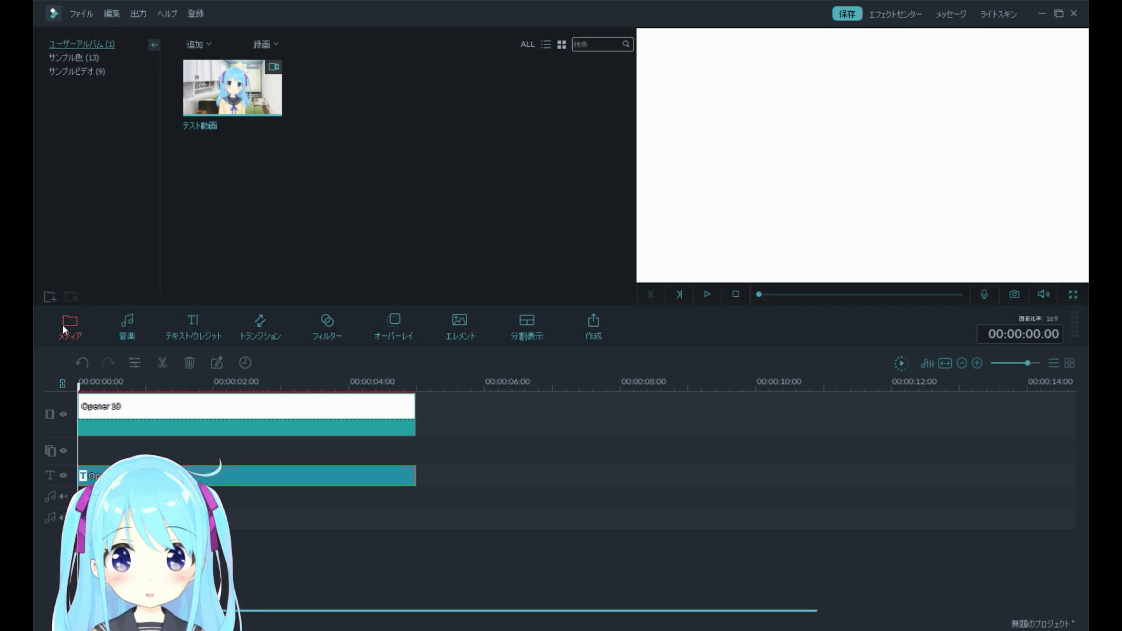
left_click_drag(194, 107, 306, 177)
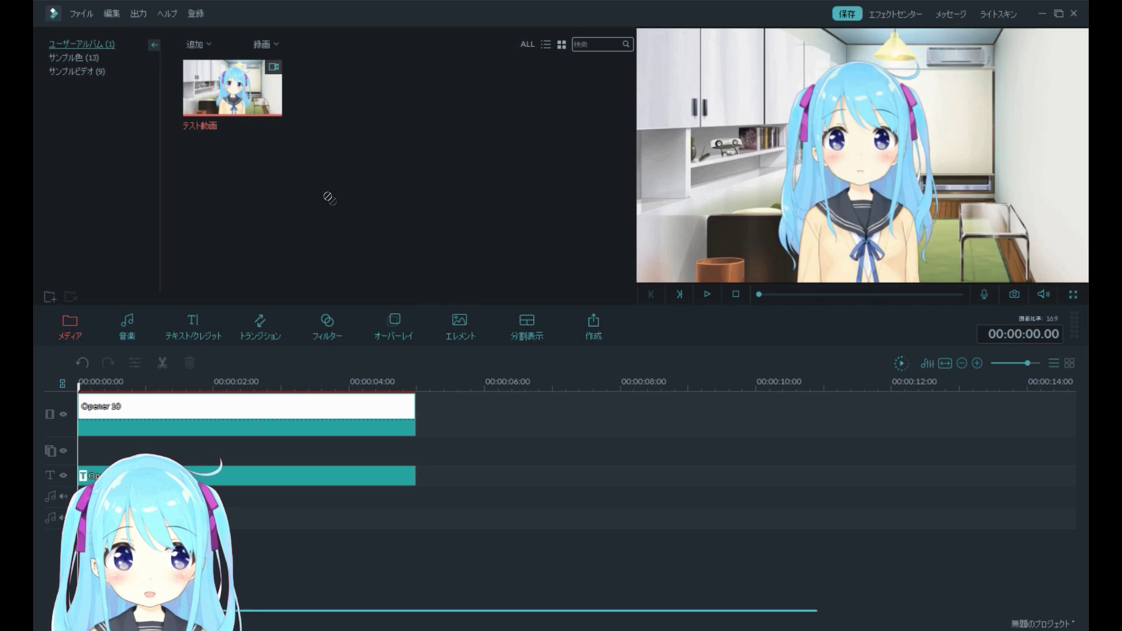
left_click_drag(478, 362, 471, 415)
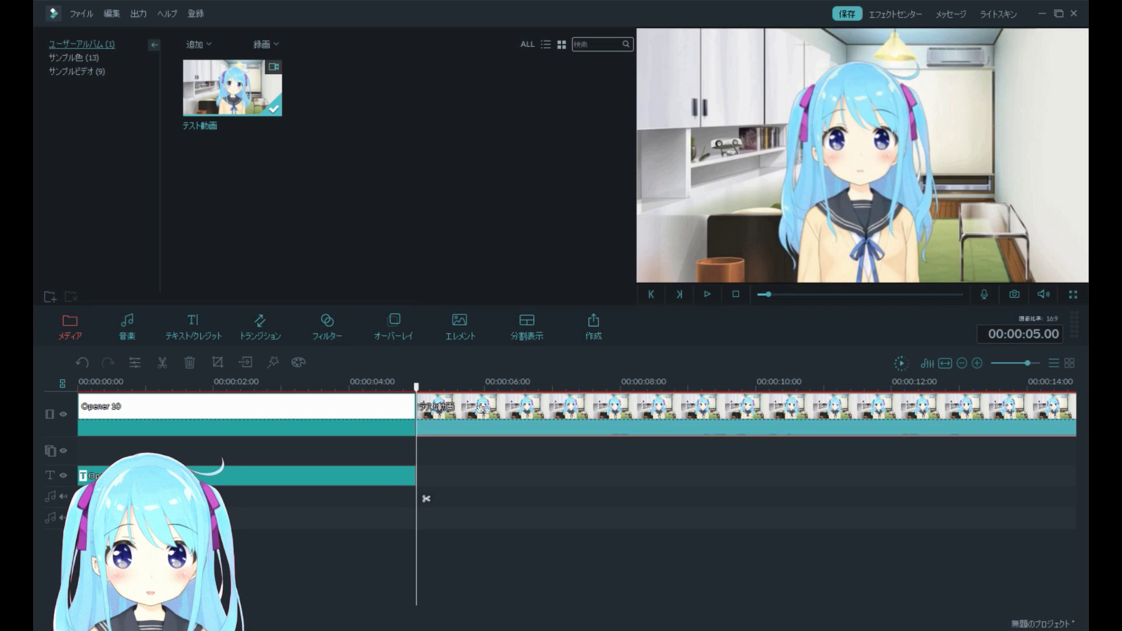
Play the テスト動画 clip to find the end of its unneeded lead-in and split it at 00:00:07.02
left_click(709, 295)
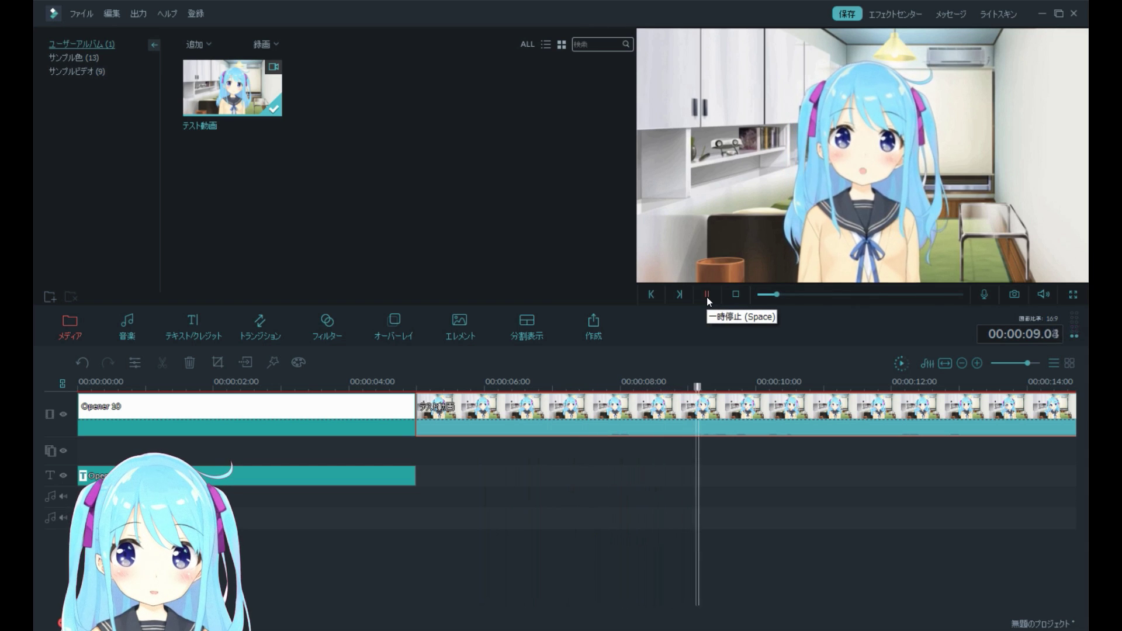
left_click(706, 297)
left_click(518, 383)
left_click(706, 294)
left_click(706, 295)
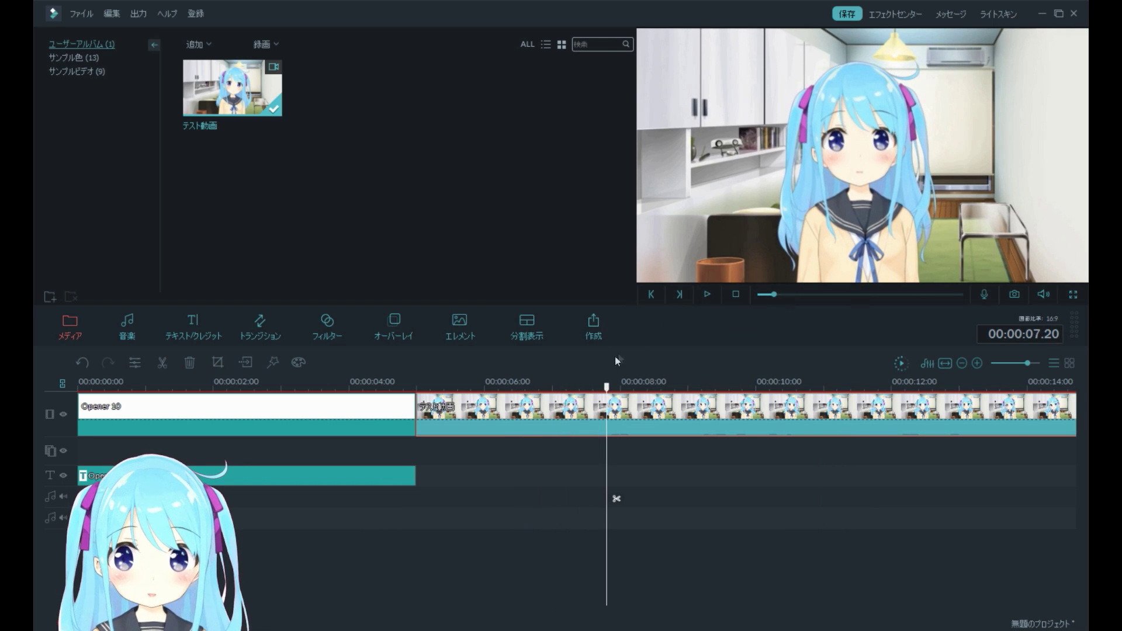
left_click(559, 383)
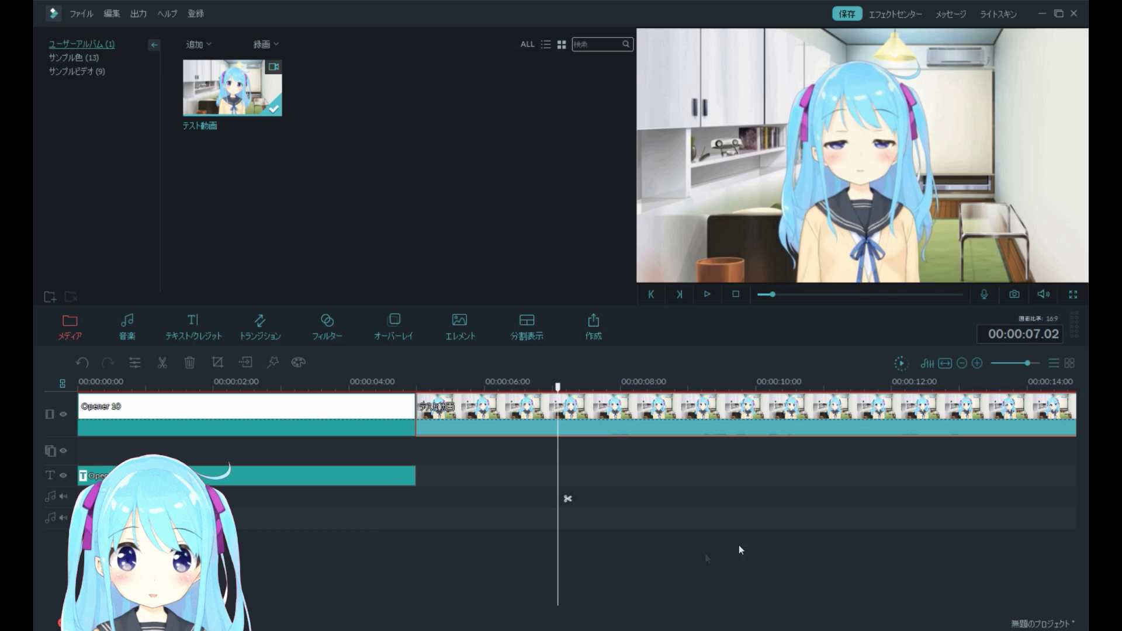
left_click(162, 363)
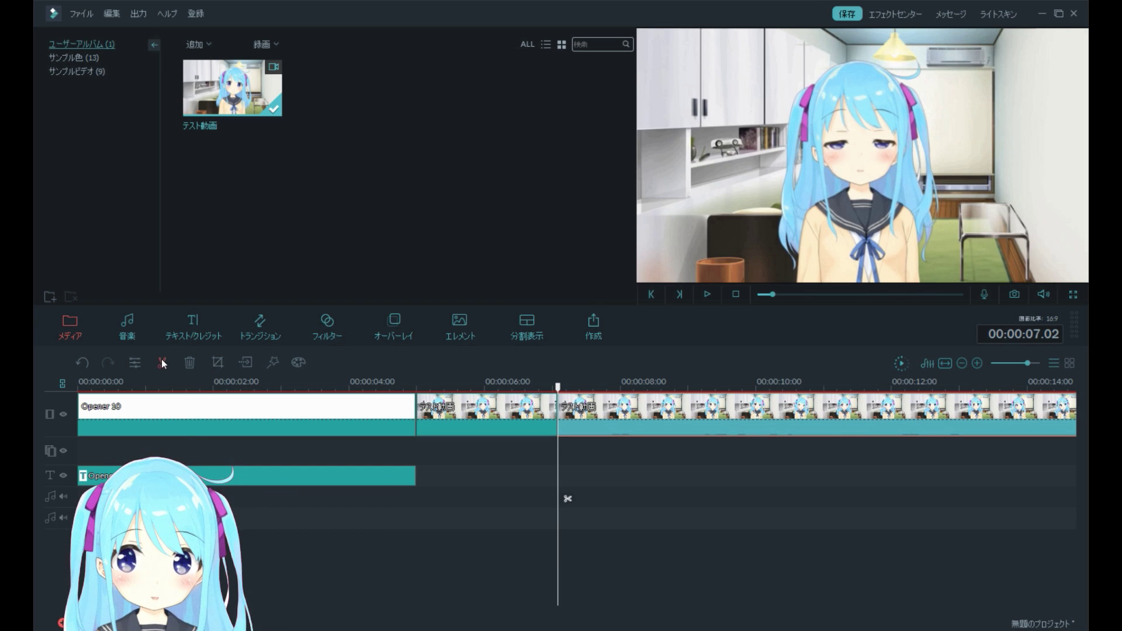
Delete the テスト動画 segment between the opener and the split, and play back the new start of the clip
left_click(428, 426)
right_click(440, 423)
left_click(526, 409)
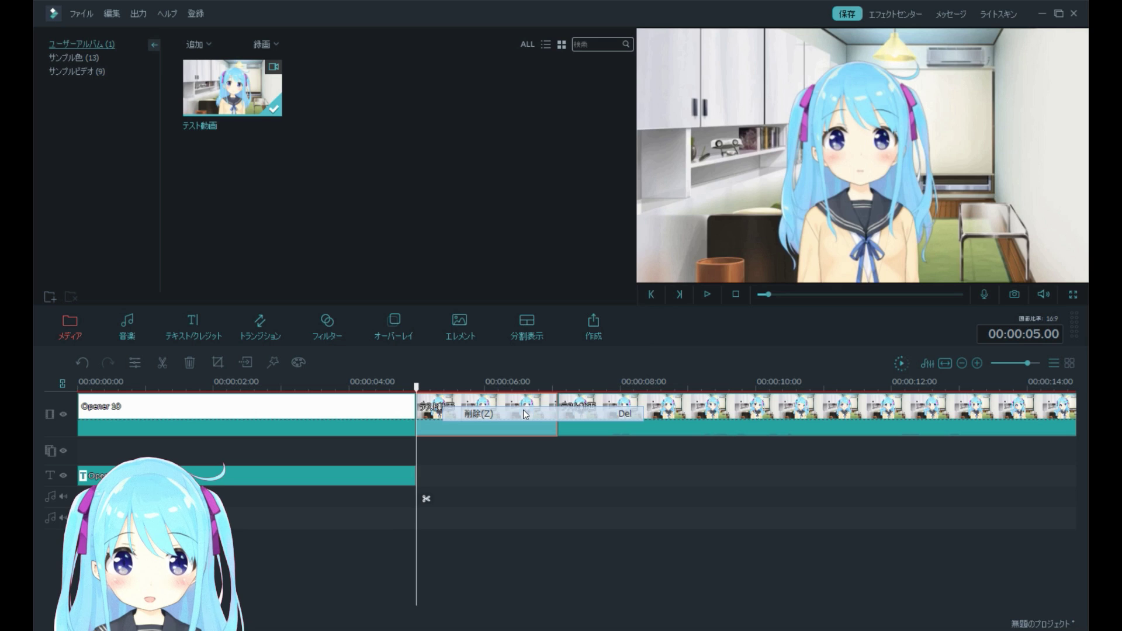
left_click(708, 294)
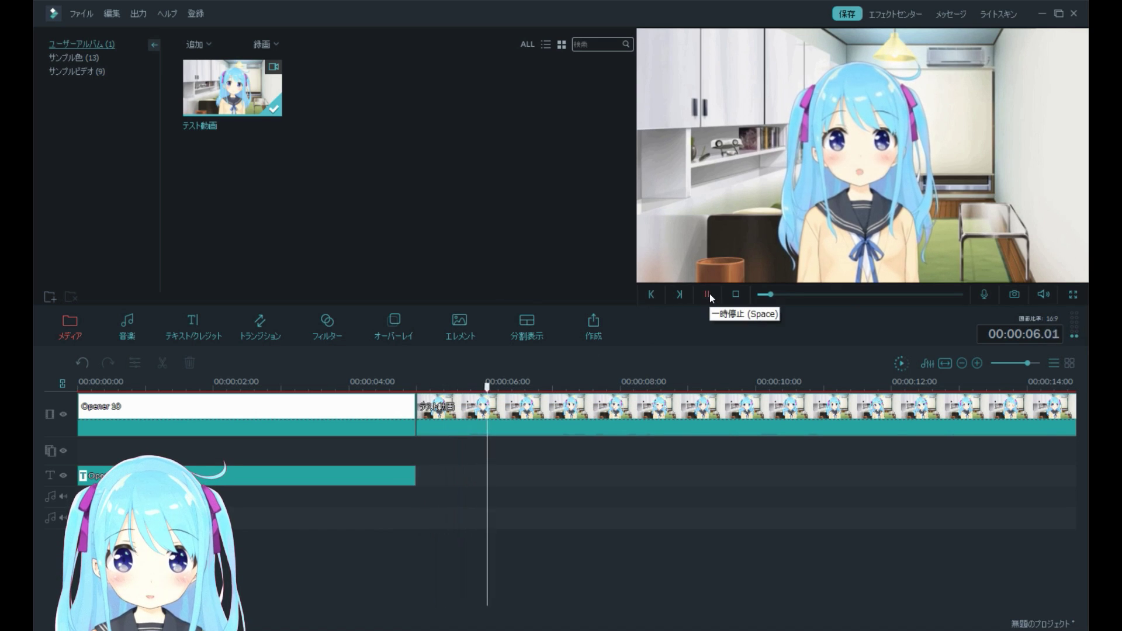
left_click(708, 295)
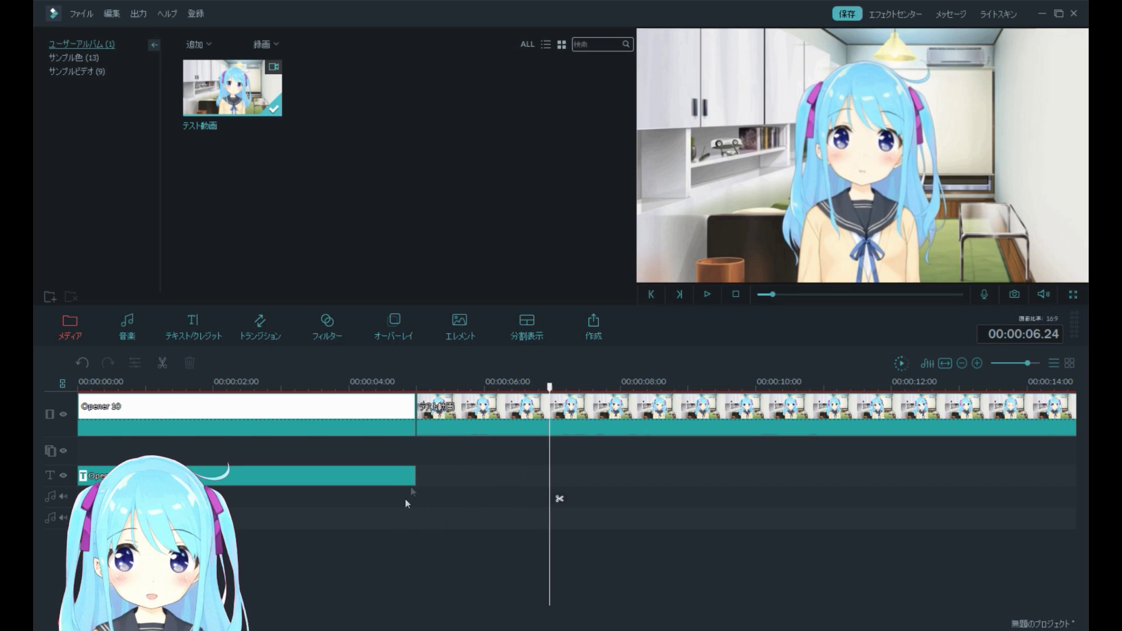
Preview the Col_merge transition and place it at the cut between the opener and the テスト動画 clip
left_click(460, 421)
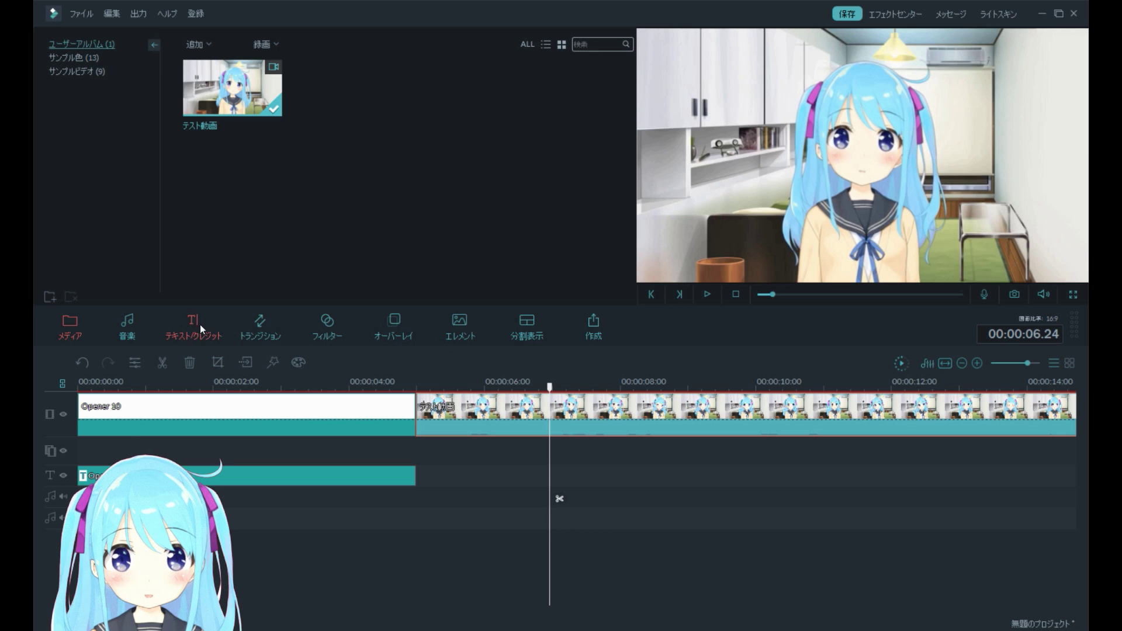
left_click(250, 331)
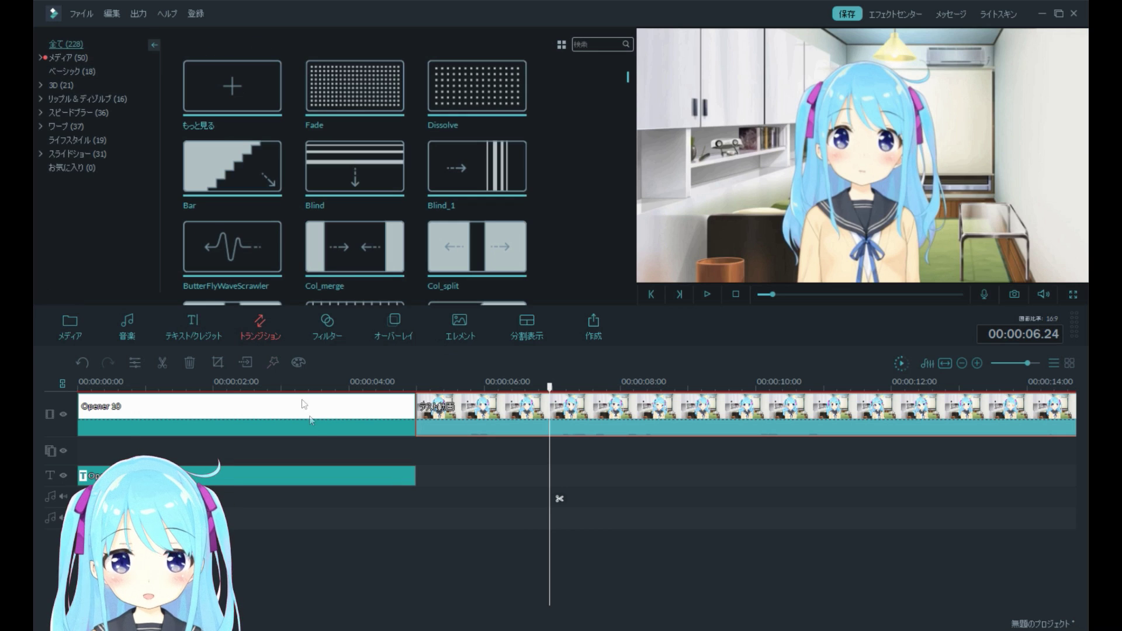
left_click(385, 476)
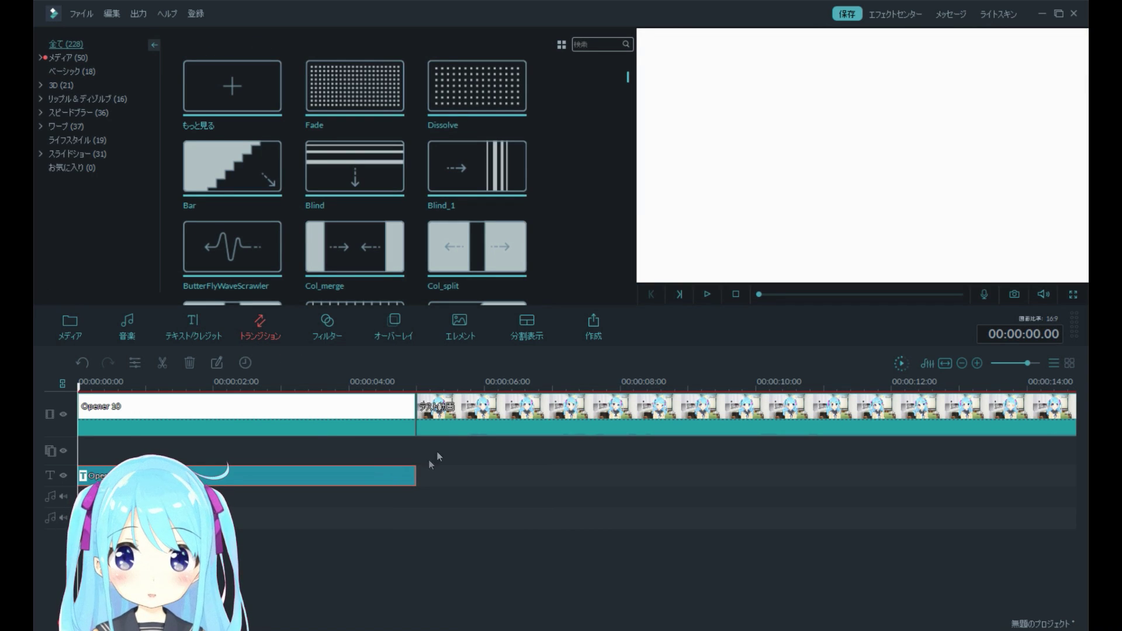
left_click(377, 275)
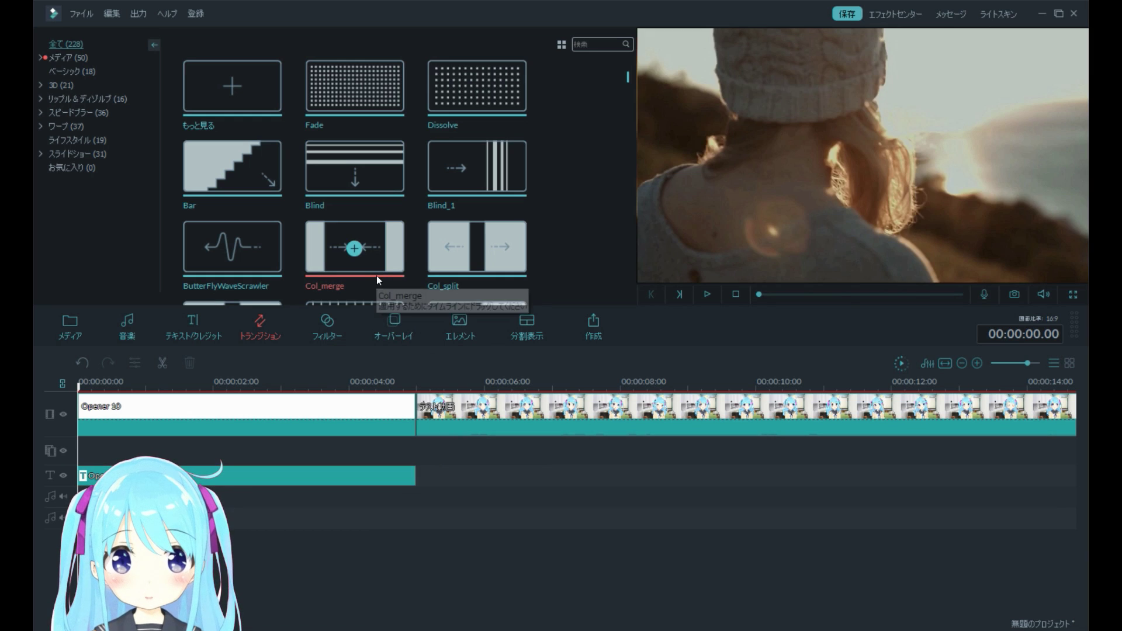
left_click(707, 295)
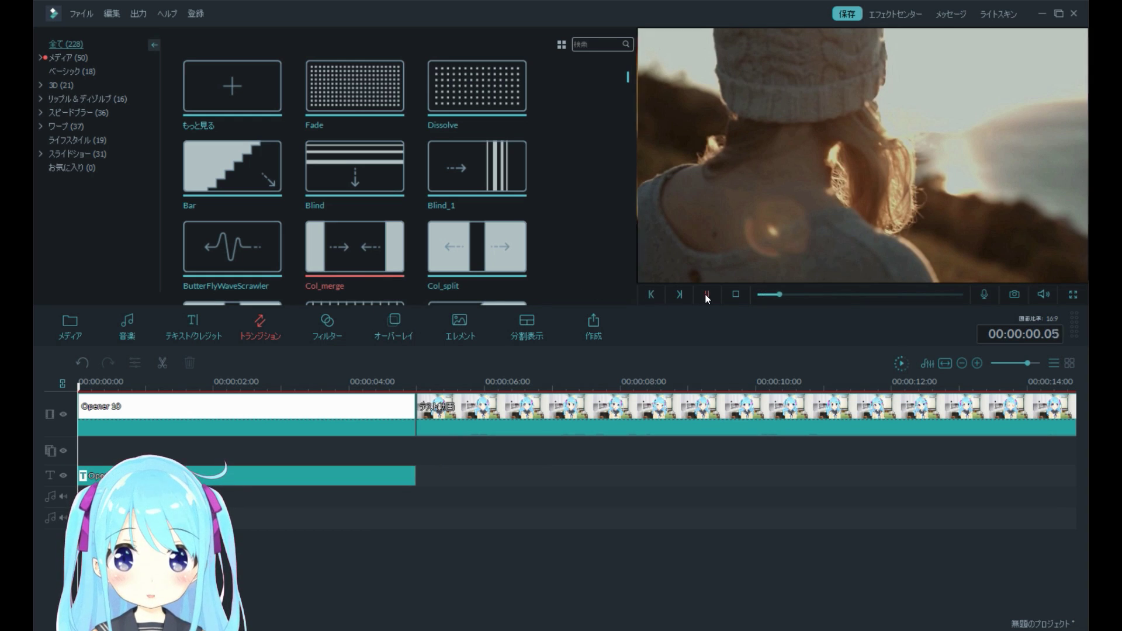
left_click(740, 298)
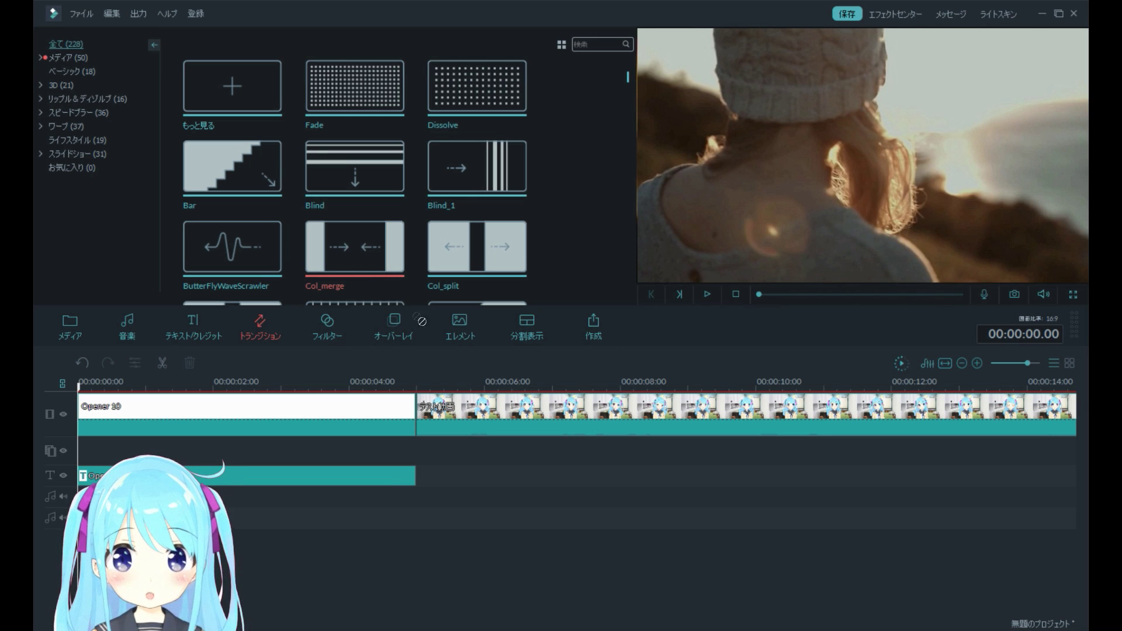
left_click_drag(430, 393, 418, 413)
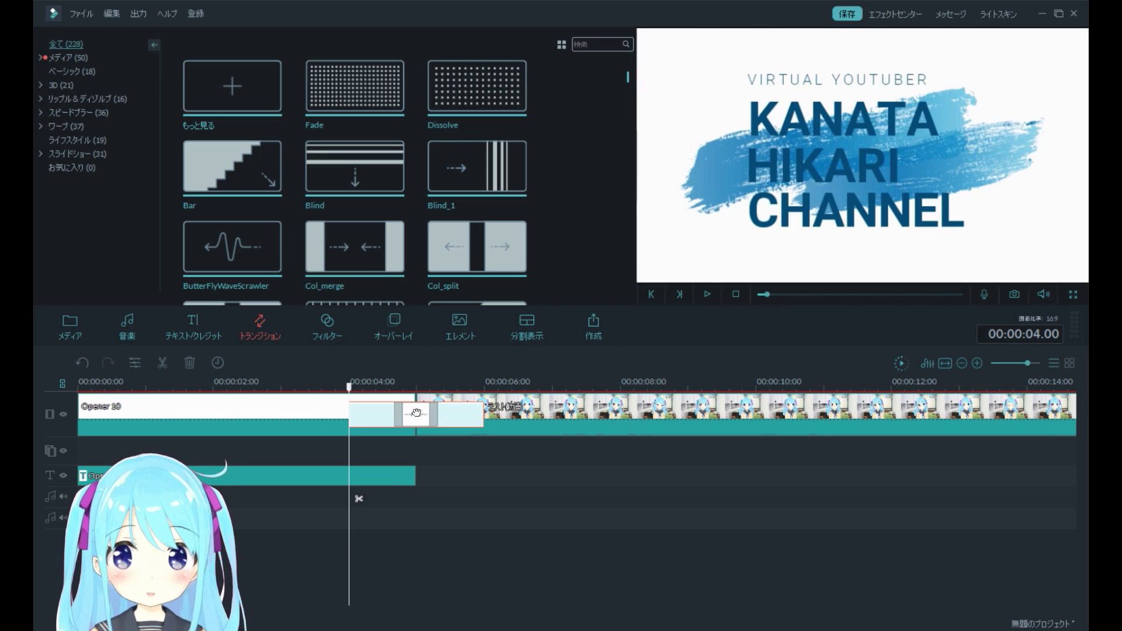
Shorten the opener title so it ends at 00:00:04.00 where the transition starts, and play back the transition
left_click(403, 474)
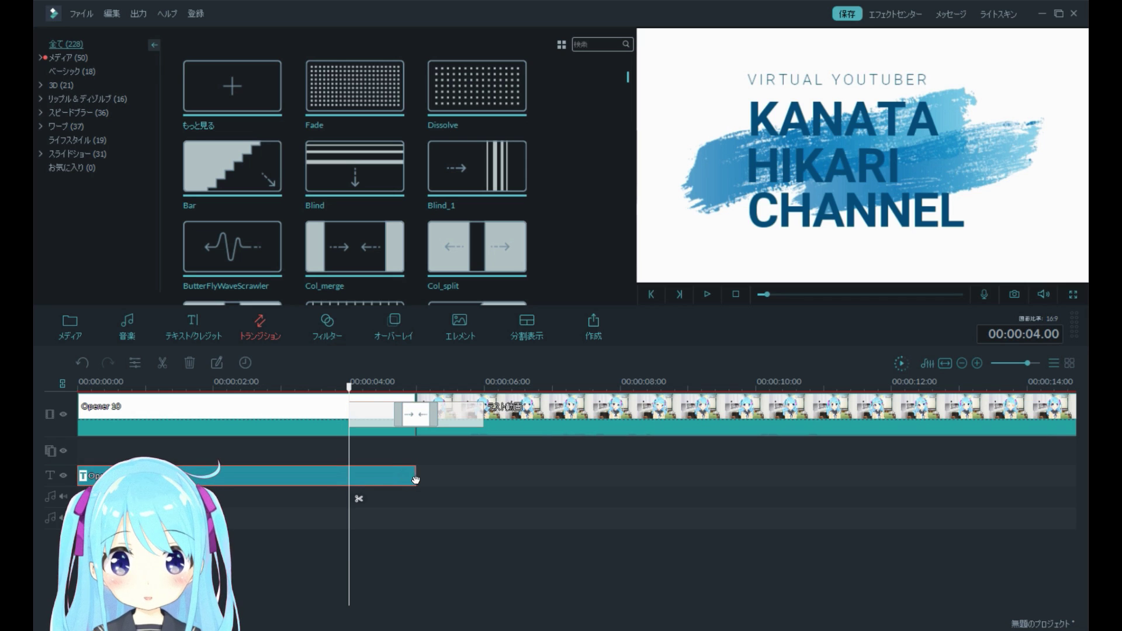
left_click_drag(415, 478, 348, 478)
left_click(321, 381)
key("space")
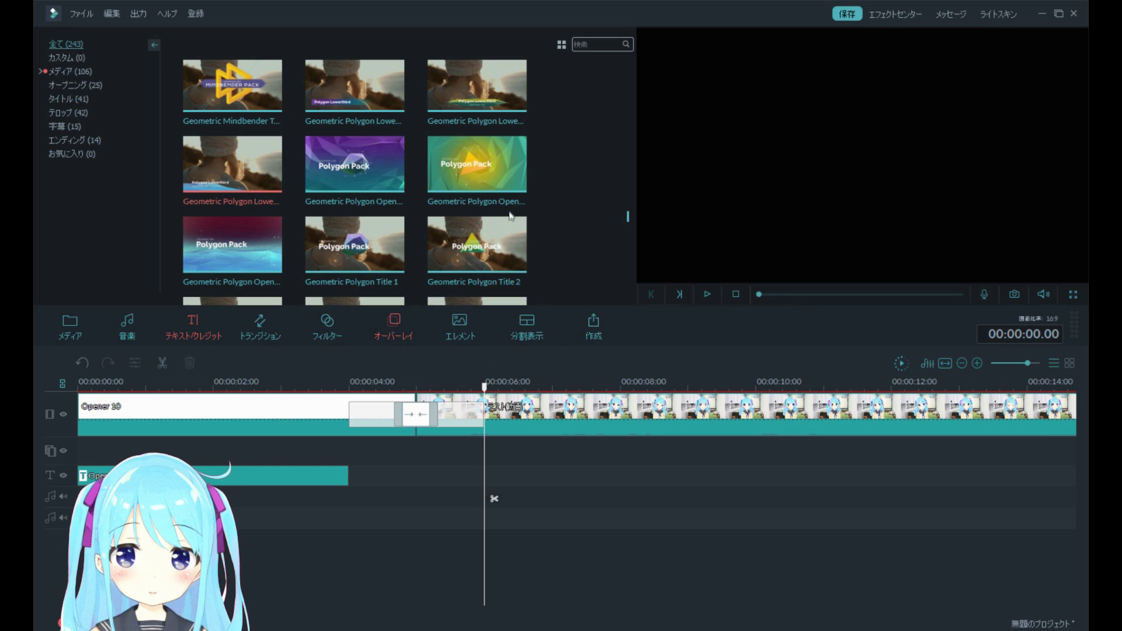
Browse the title templates and preview the Geometric Hexagon Lowerthird 2 animation
scroll(510, 202, "up", 3)
scroll(511, 201, "down", 1)
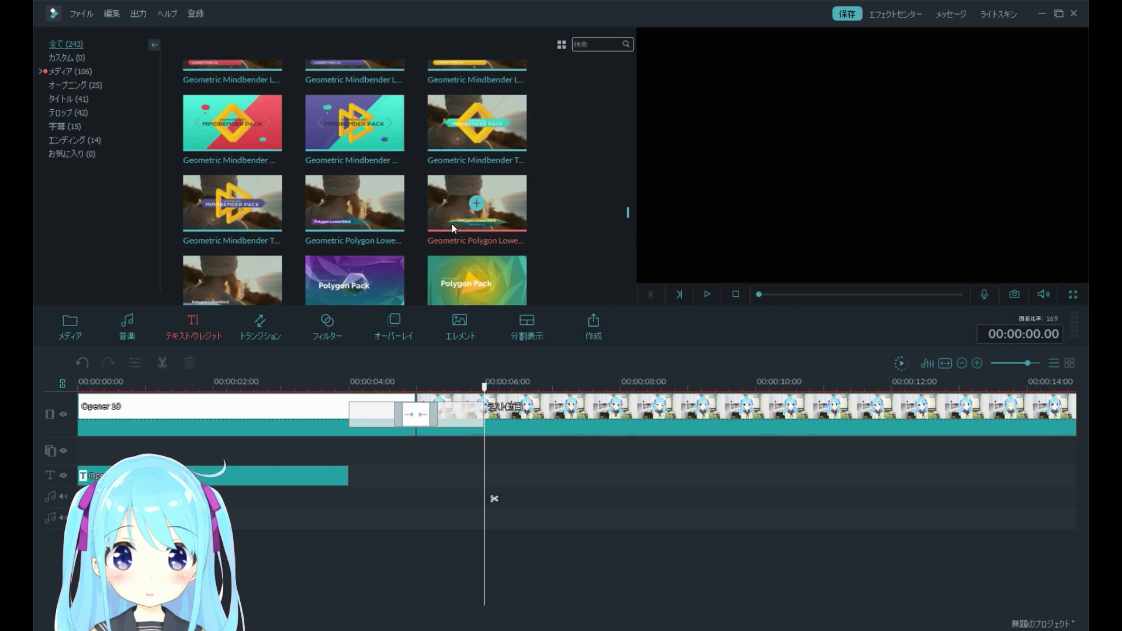
scroll(452, 227, "up", 1)
scroll(451, 223, "up", 1)
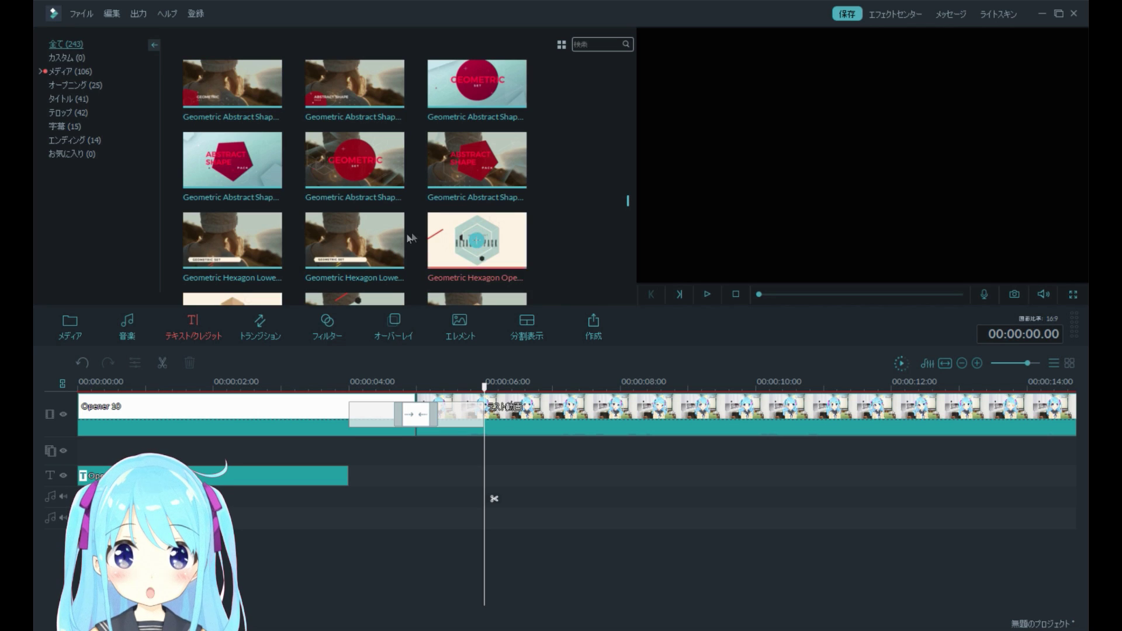
left_click(709, 295)
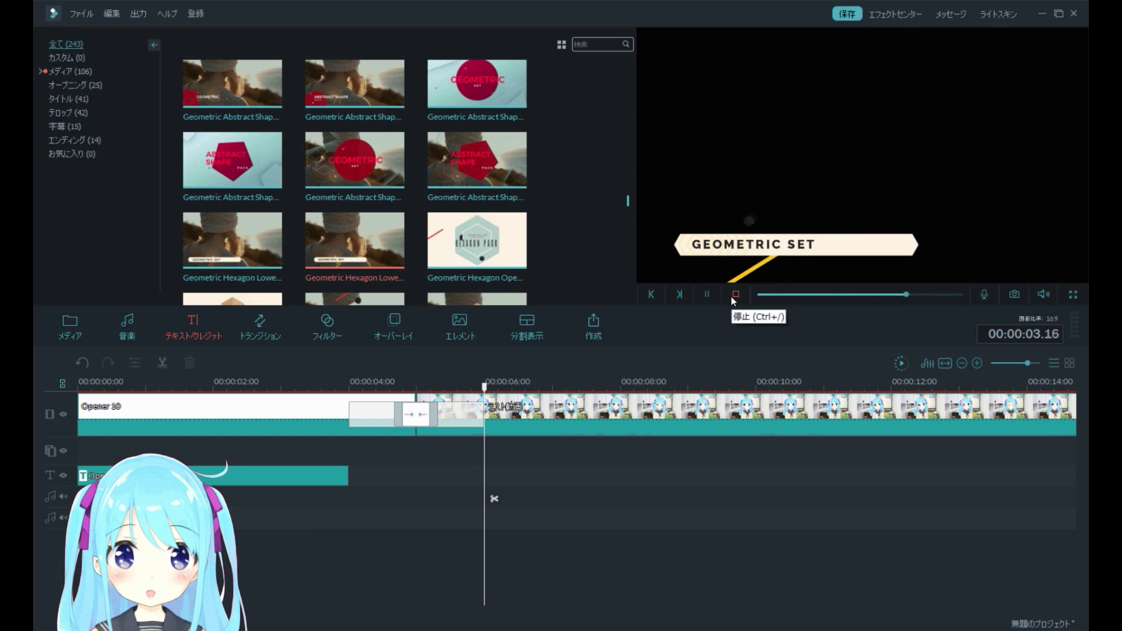
left_click(736, 294)
Place Geometric Hexagon Lowerthird 2 on the text track at about 00:00:06.07, after the transition, and play it back
left_click_drag(392, 265, 532, 462)
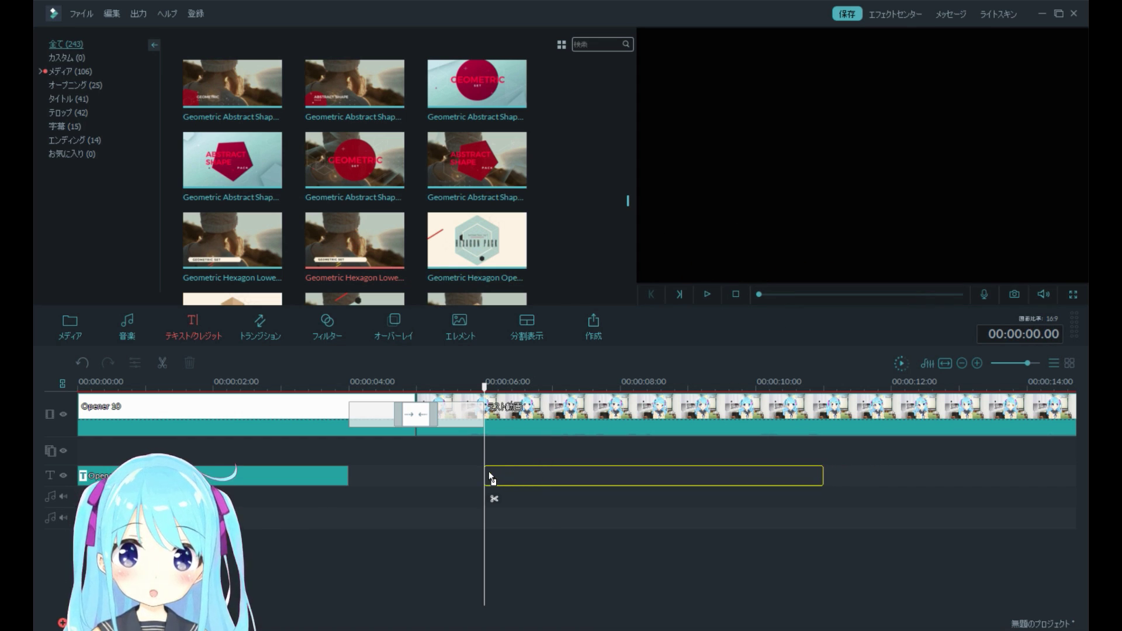
left_click_drag(506, 483, 506, 485)
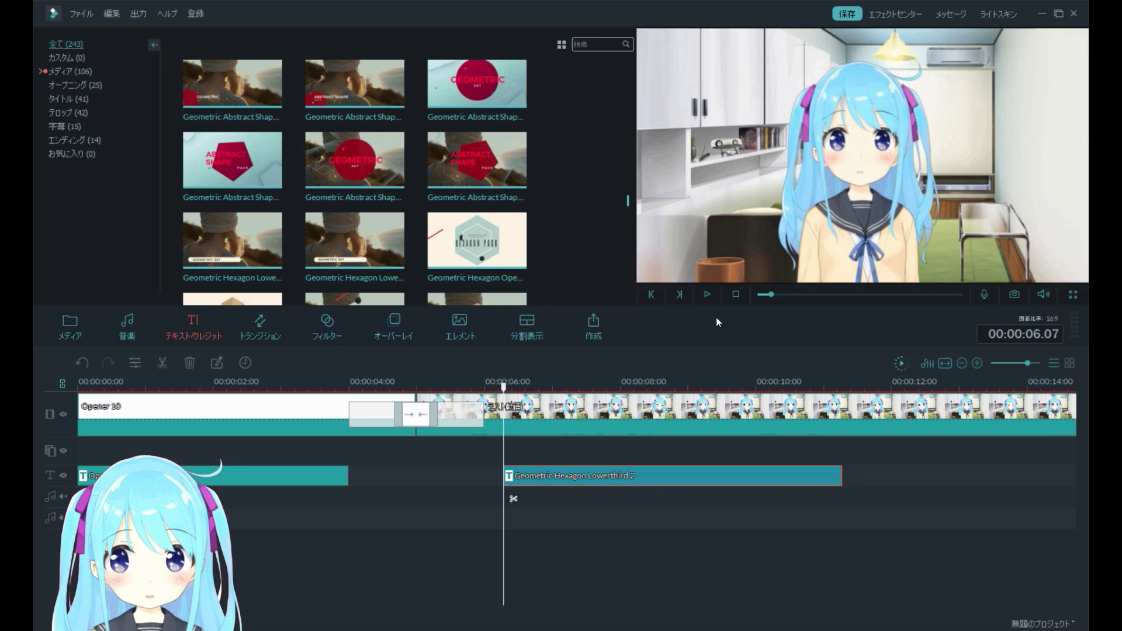
left_click(710, 294)
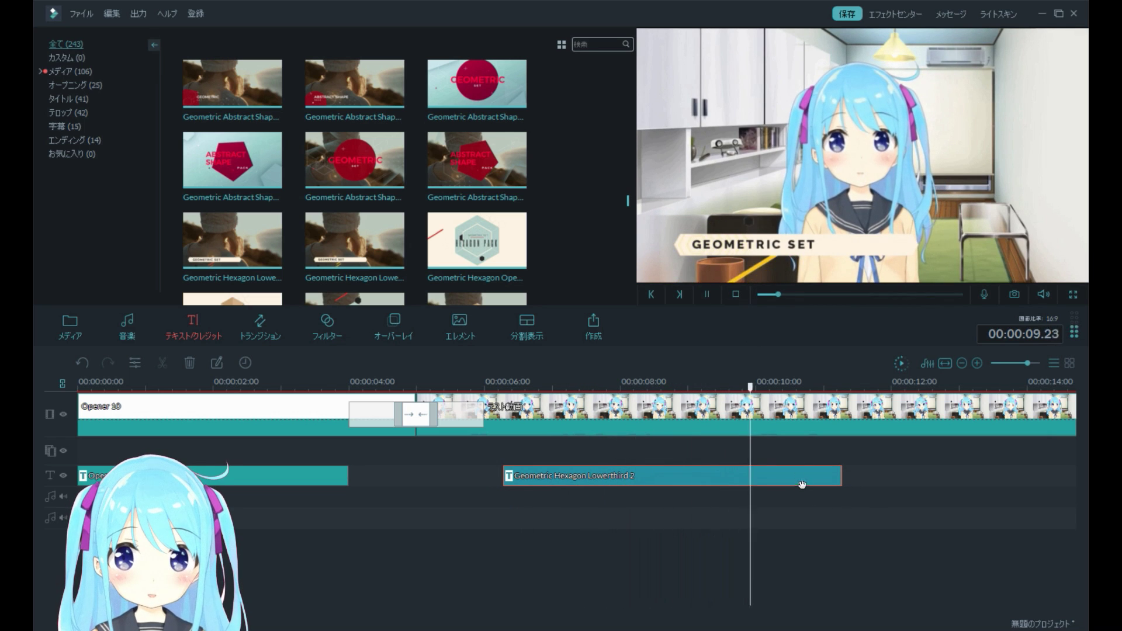
left_click(736, 293)
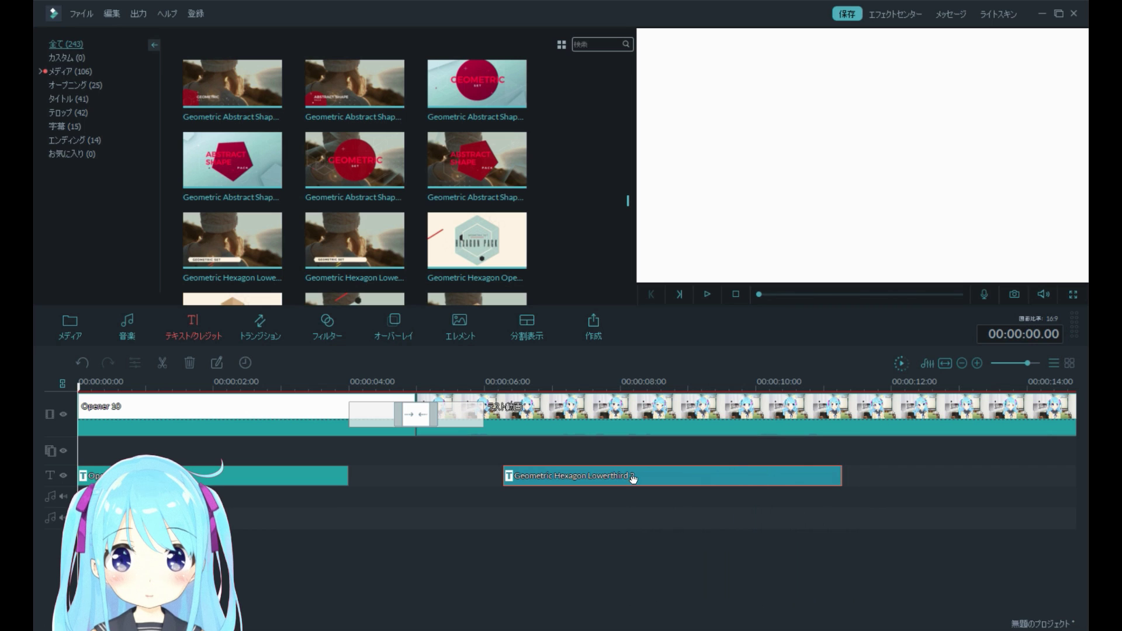
Replace the GEOMETRIC SET text with the presenter's name in Latin capitals, a slash and its katakana form, and play back the result
left_click(510, 383)
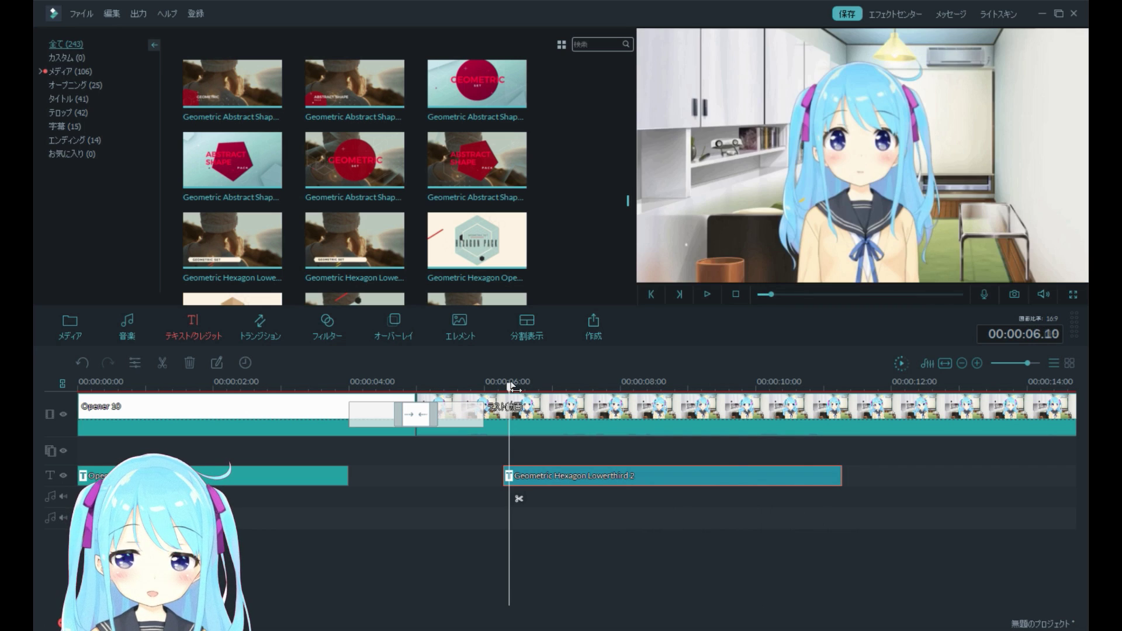
right_click(626, 483)
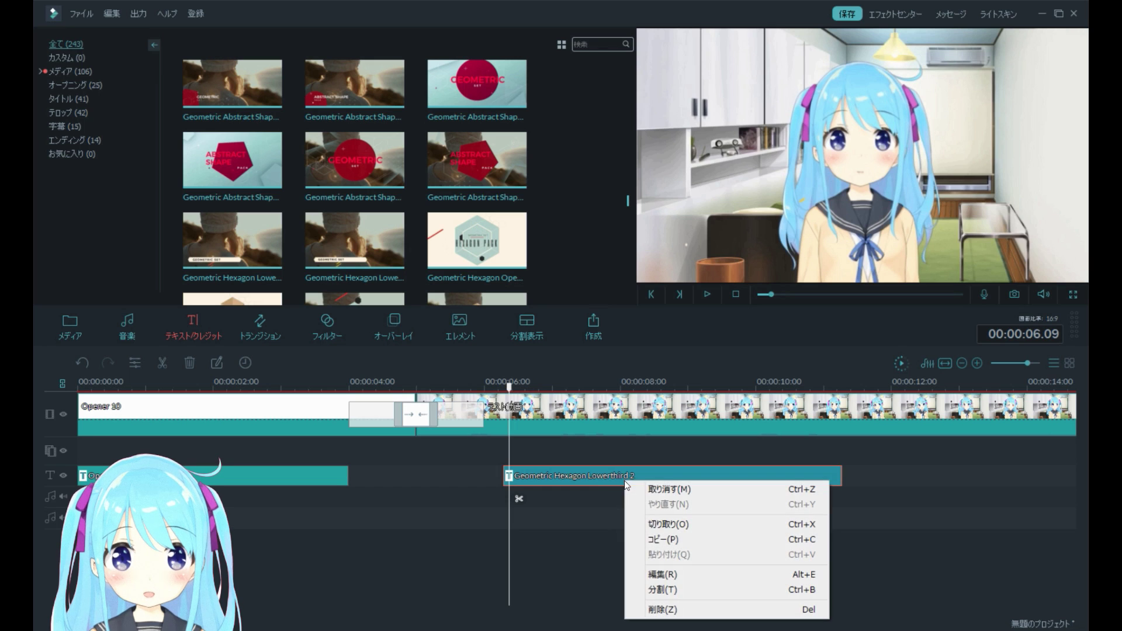
left_click(660, 572)
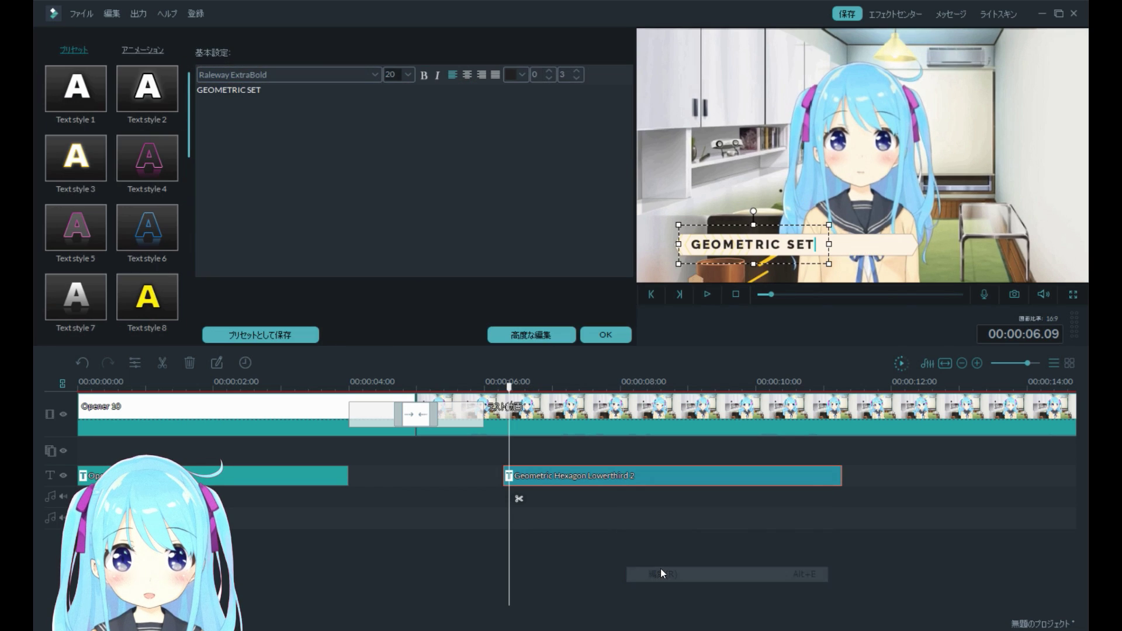
key("Home")
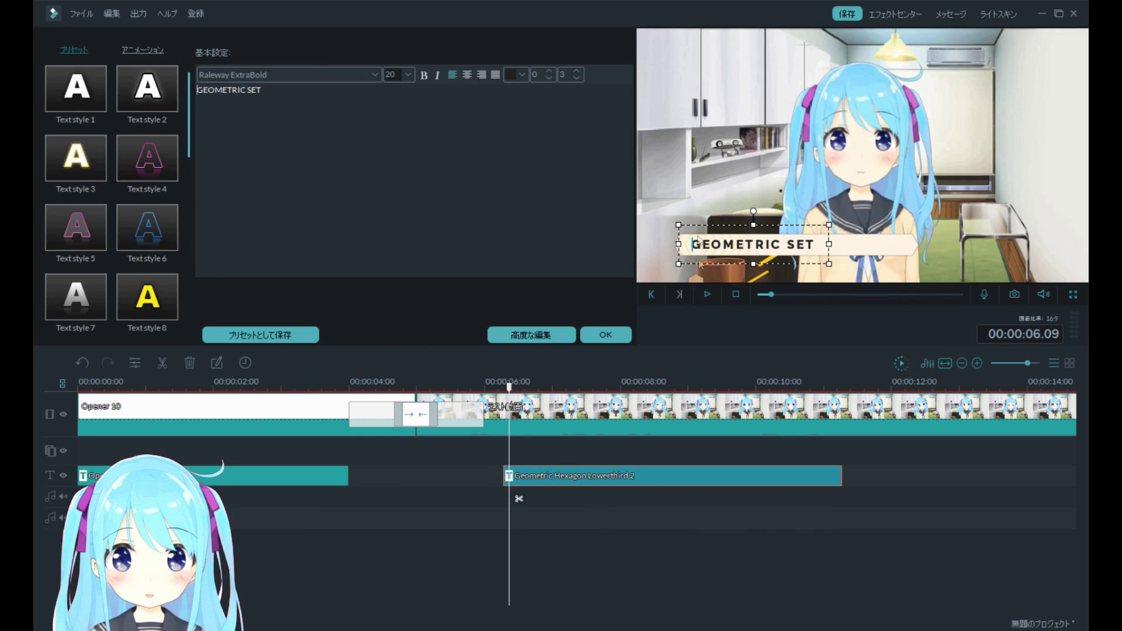
key("ctrl+a")
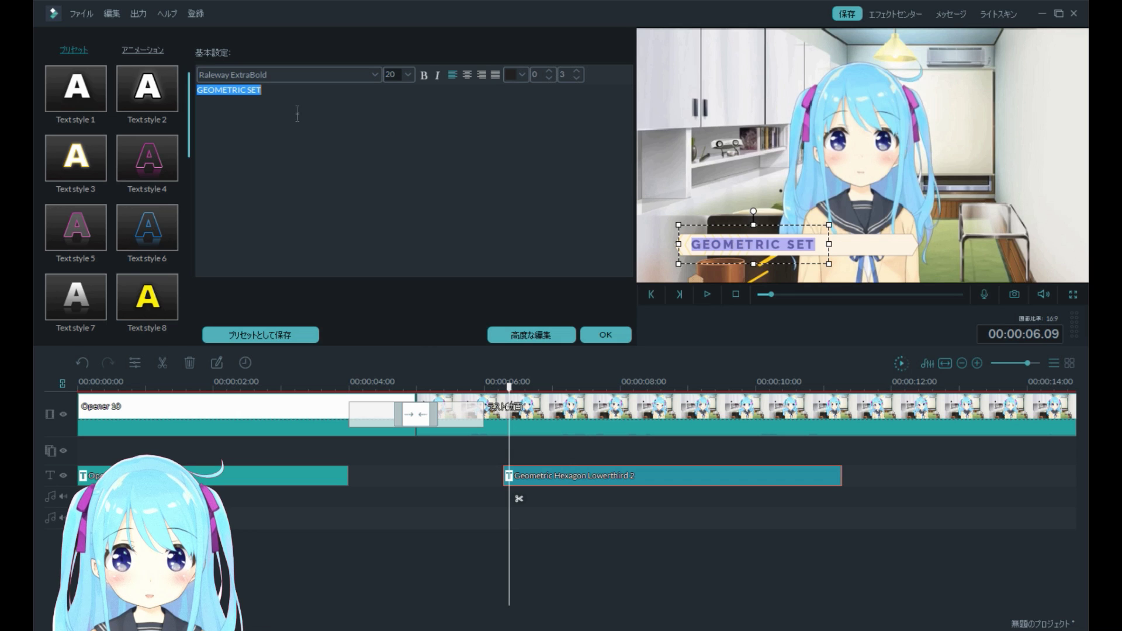
type("KA")
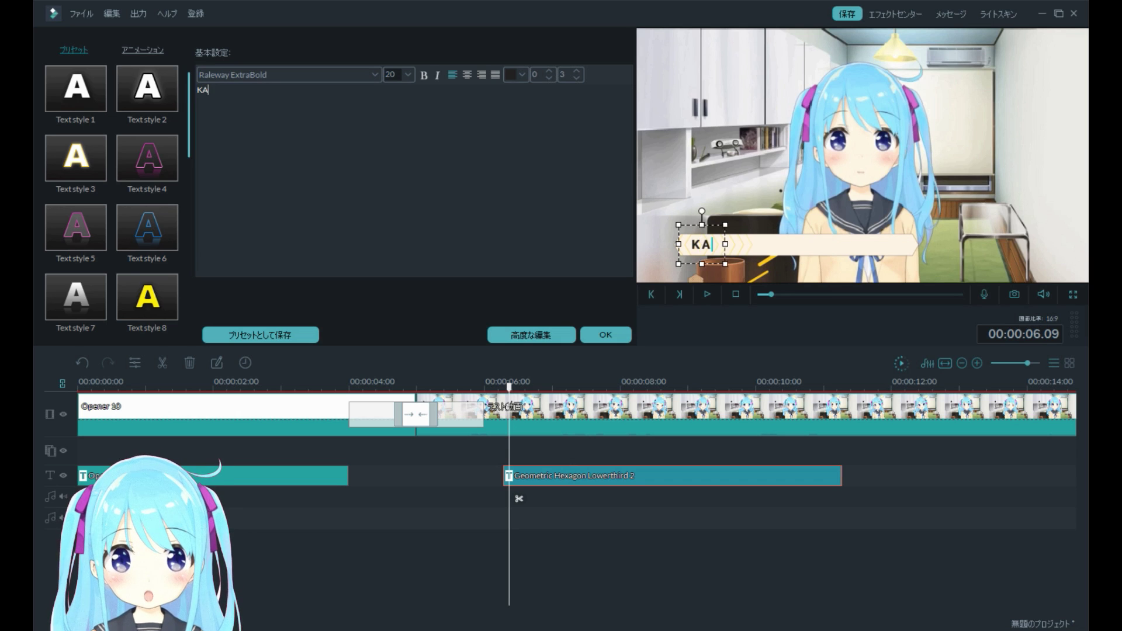
type("NATA HIKARI")
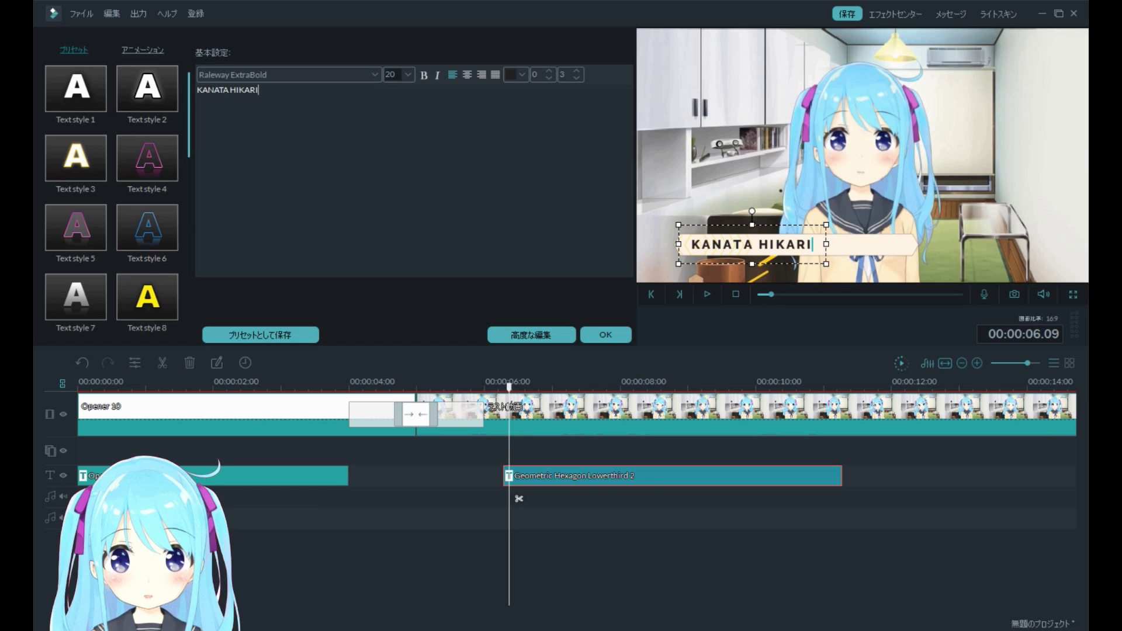
type(" / ")
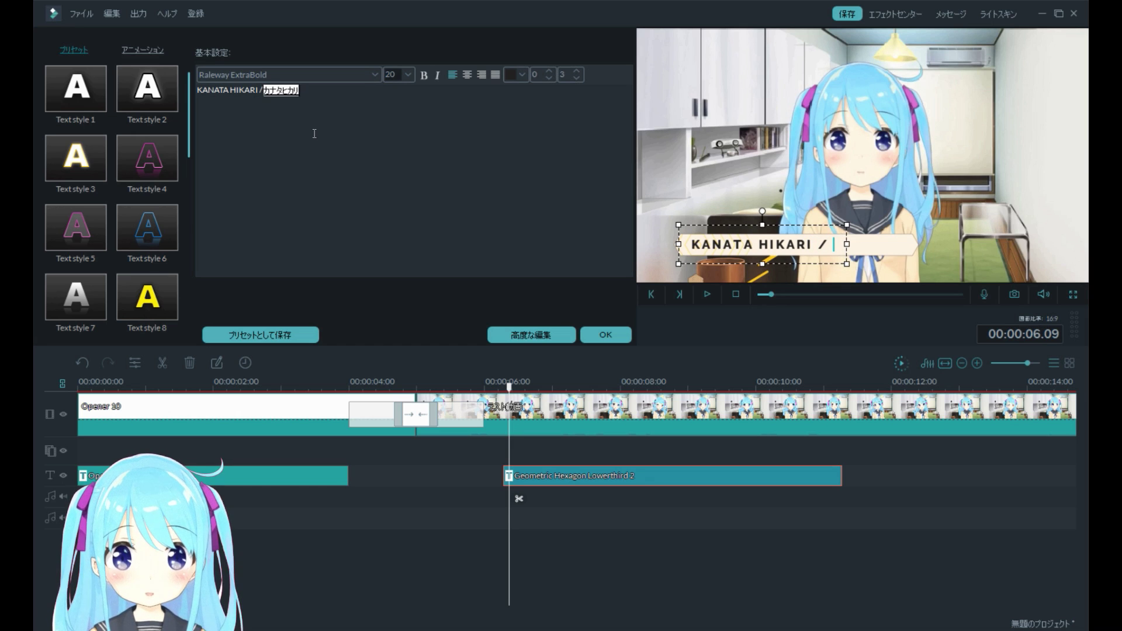
type("カナタヒカリ")
key("Return")
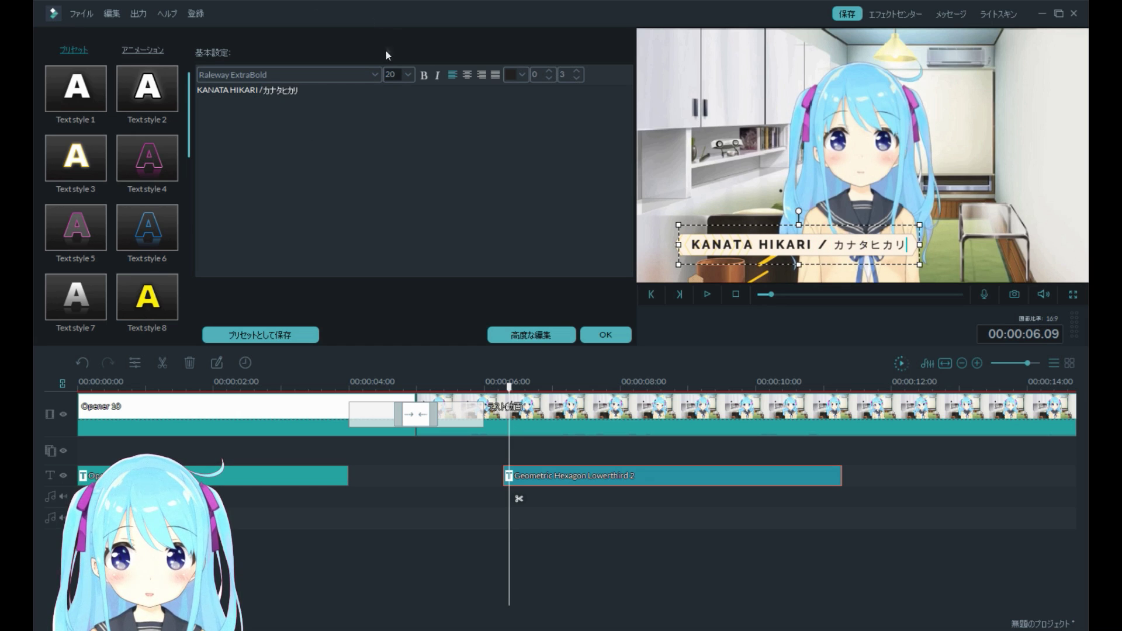
left_click(610, 335)
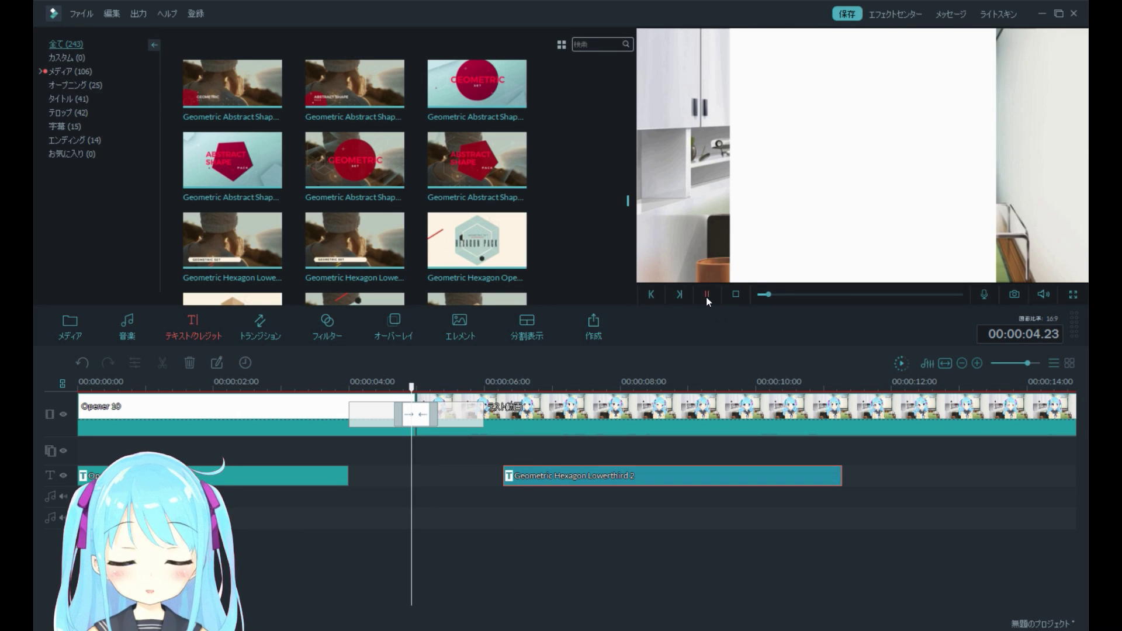
left_click(706, 295)
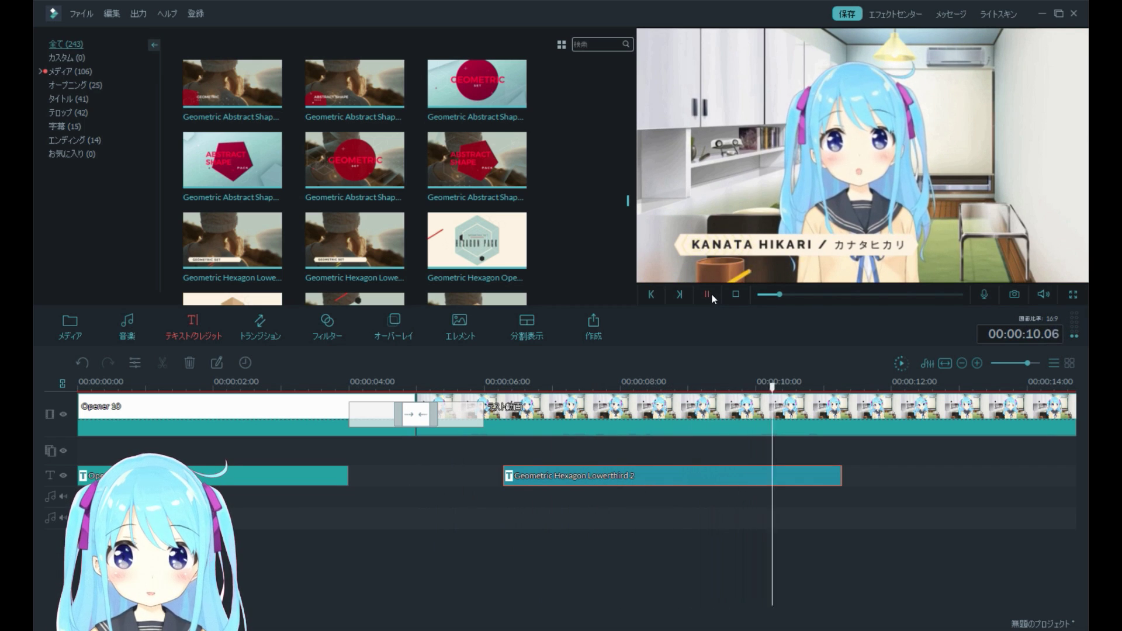
left_click(708, 294)
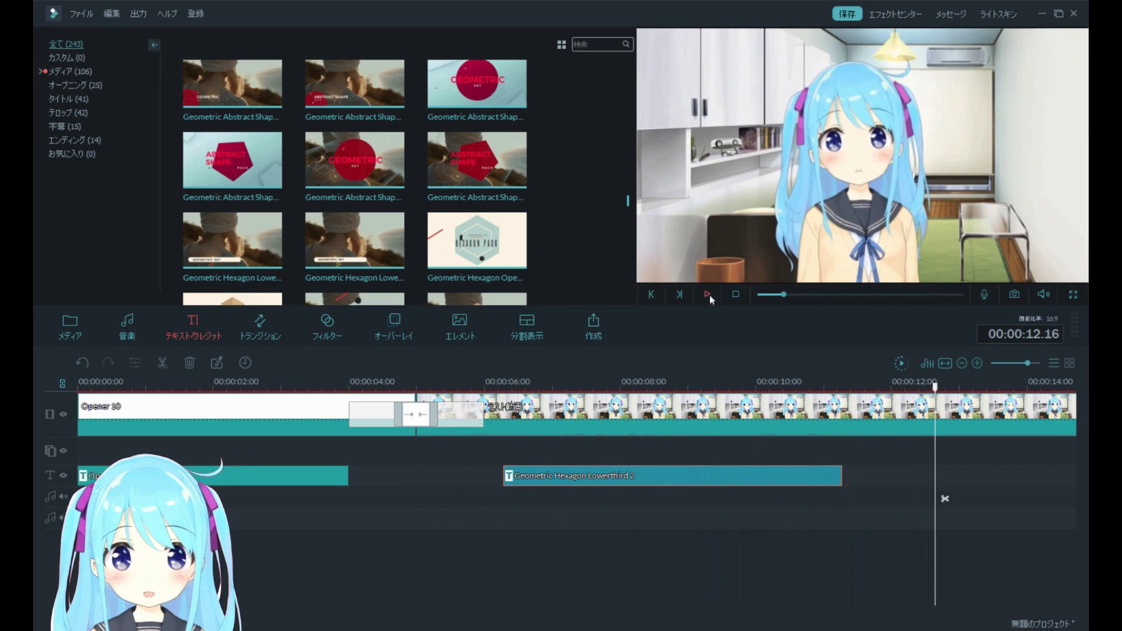
Try the Bokeh Blur 10 overlay on the テスト動画 clip from 00:00:11.12 and play it back
left_click(327, 327)
left_click(394, 326)
scroll(228, 209, "down", 10)
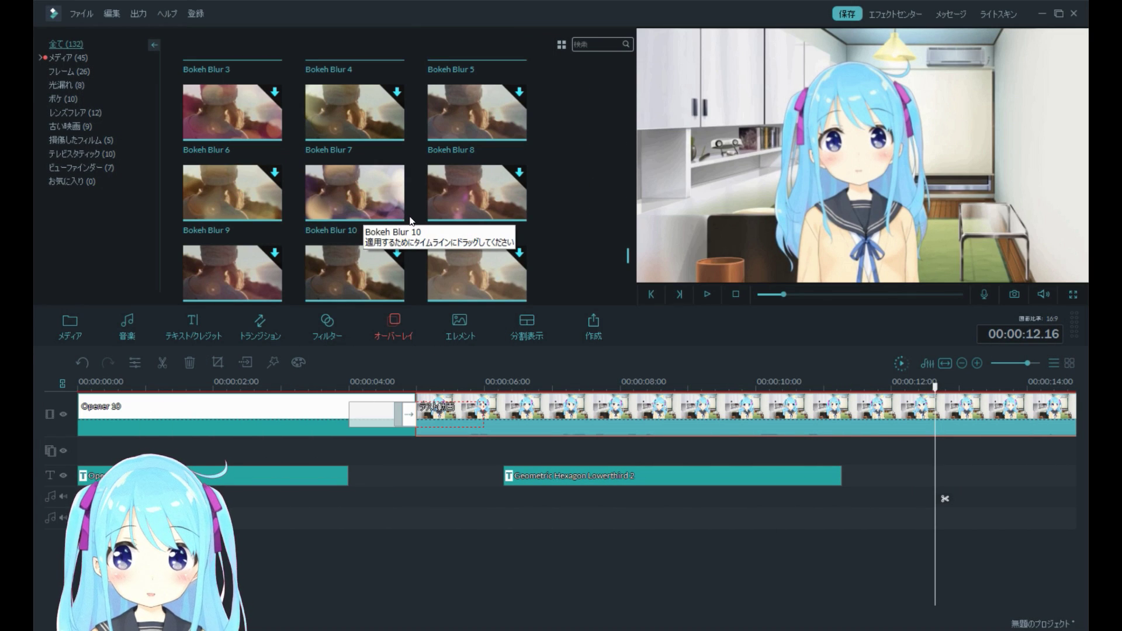
left_click_drag(395, 195, 866, 429)
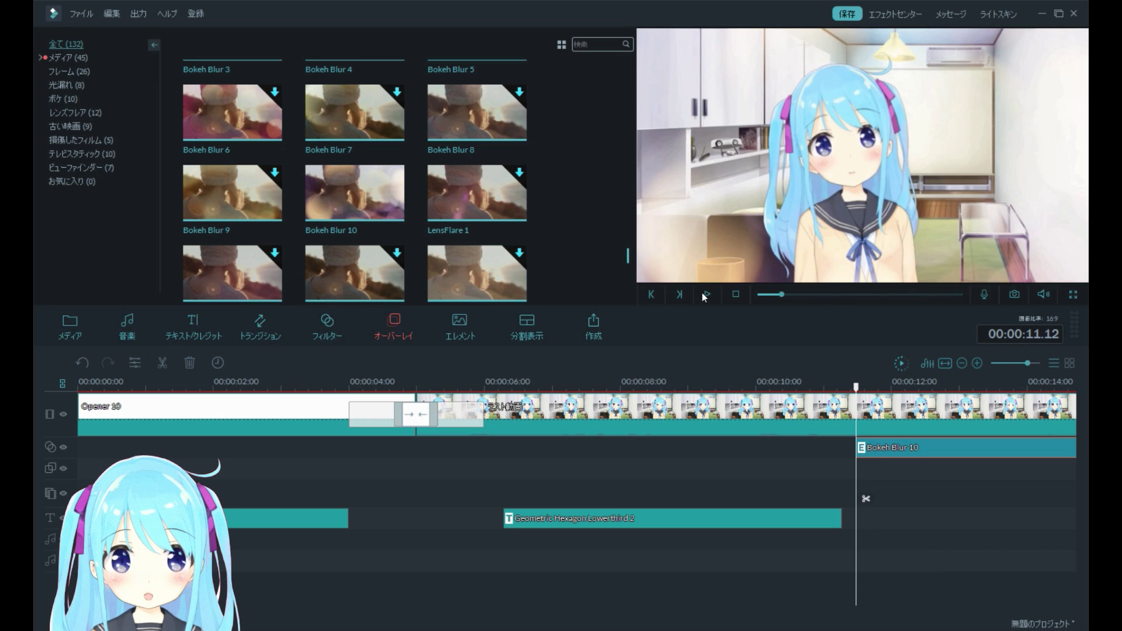
left_click(705, 293)
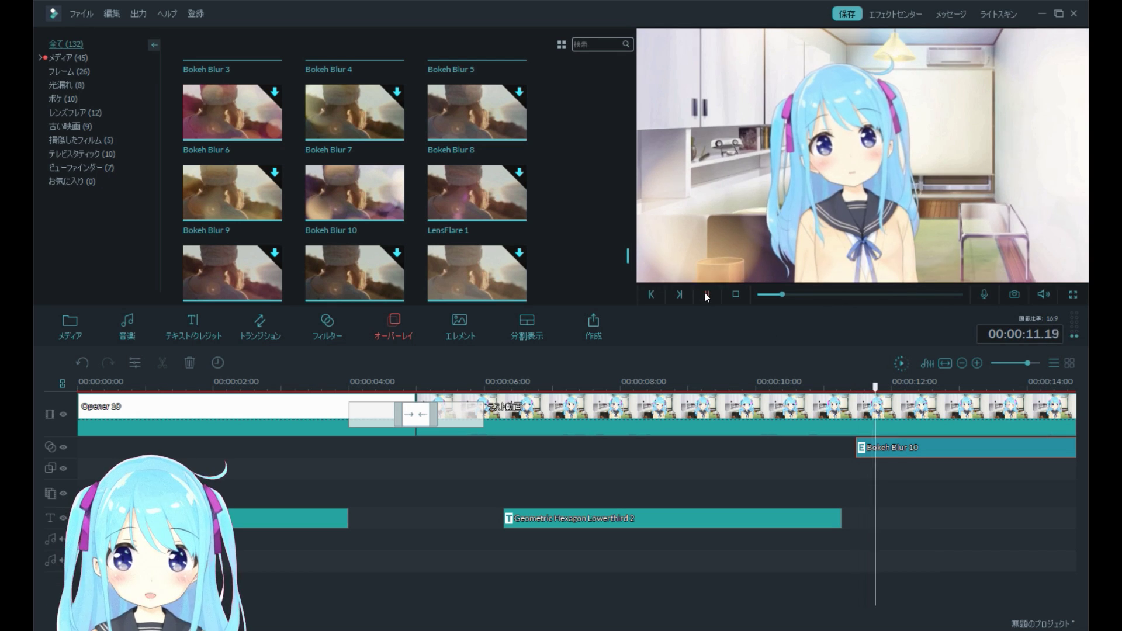
left_click(734, 297)
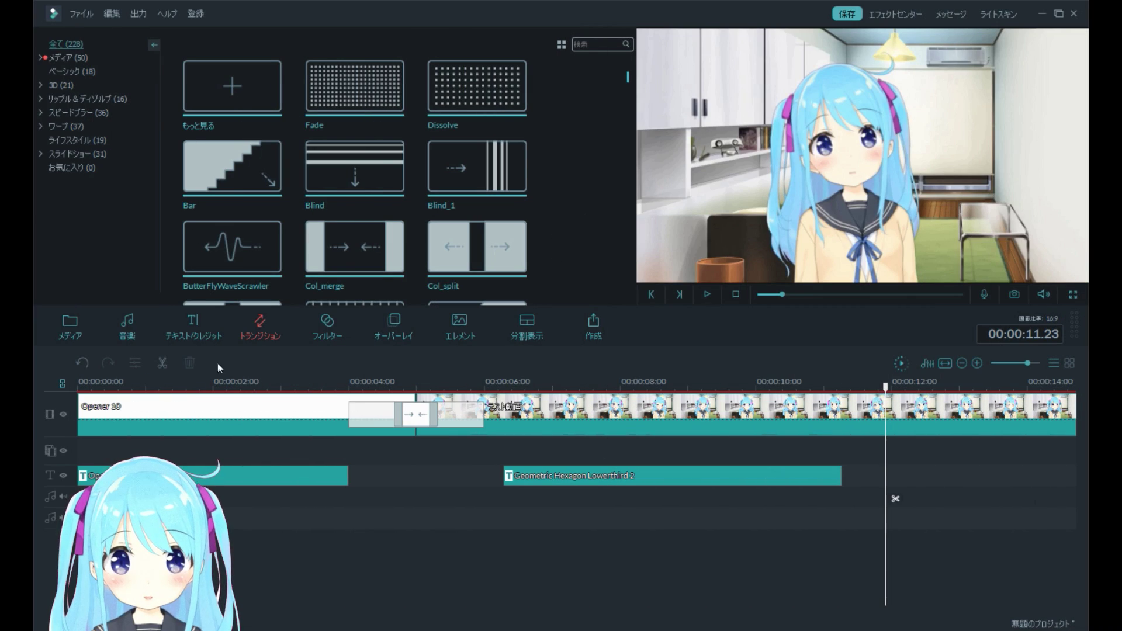
Preview Drift - Drift from the music library and place it on the lowest audio track at 00:00:05.00, where the テスト動画 clip starts
left_click(127, 328)
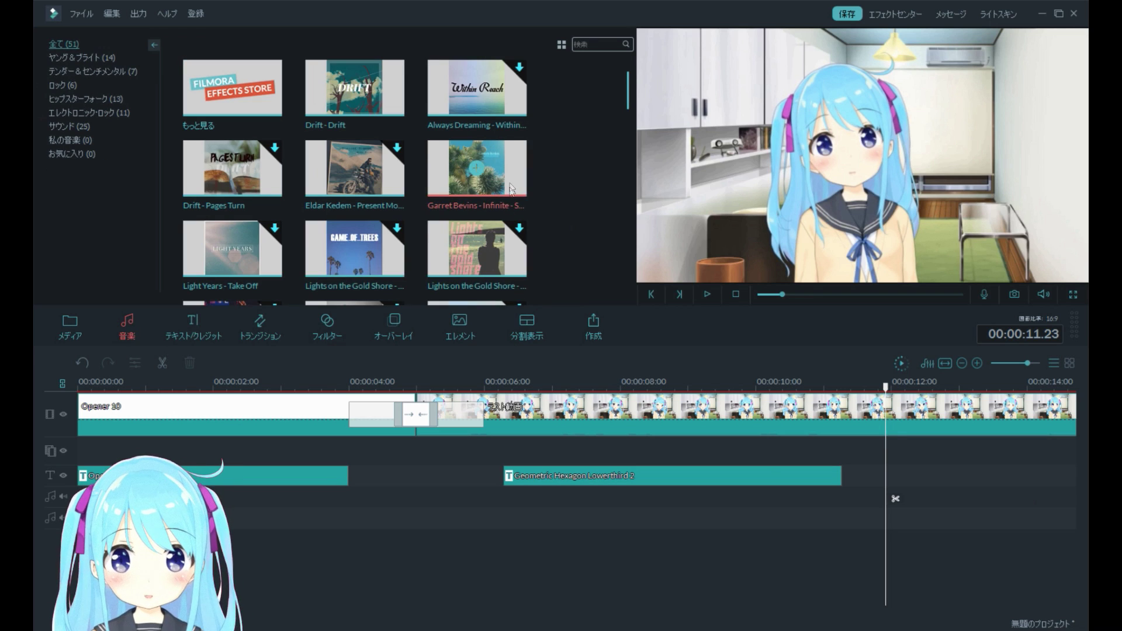
left_click(353, 114)
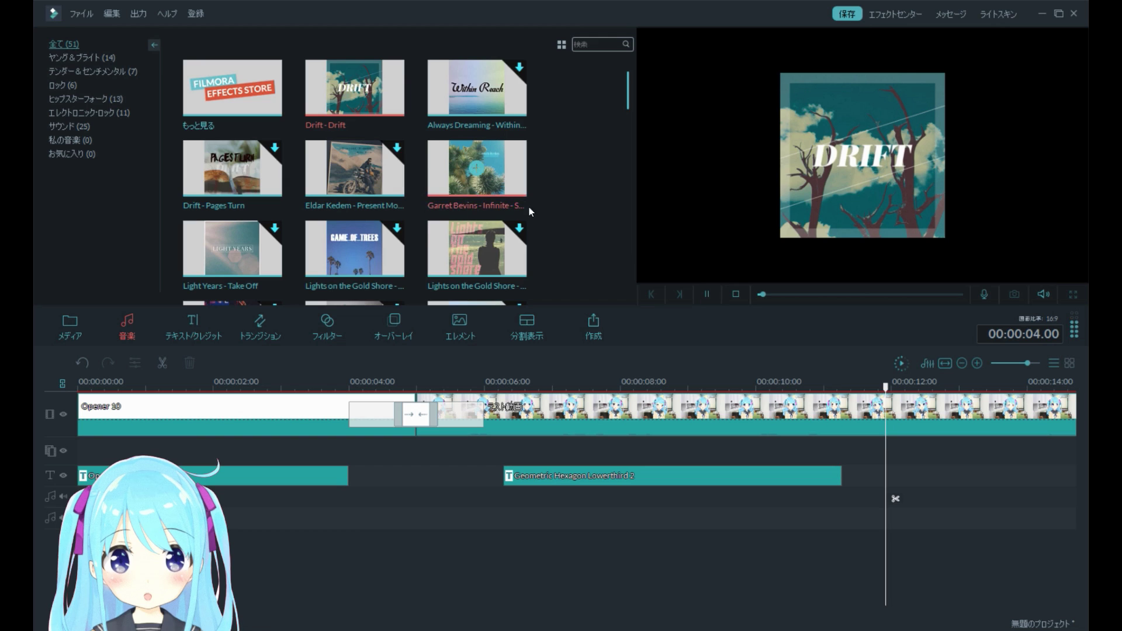
scroll(529, 206, "down", 10)
scroll(528, 206, "up", 10)
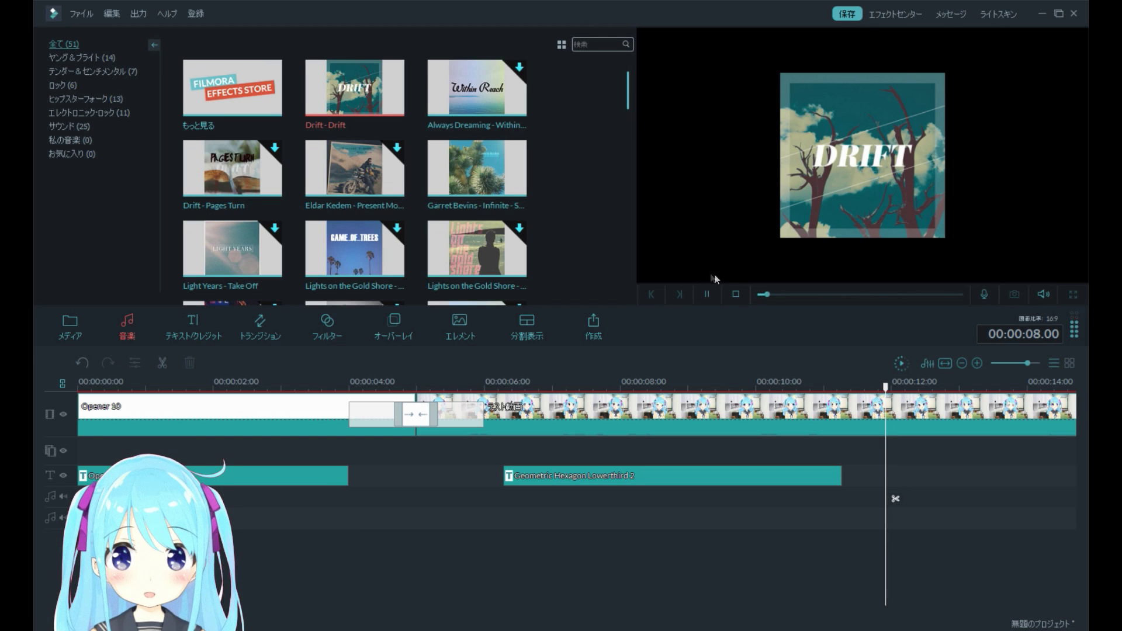
left_click(739, 293)
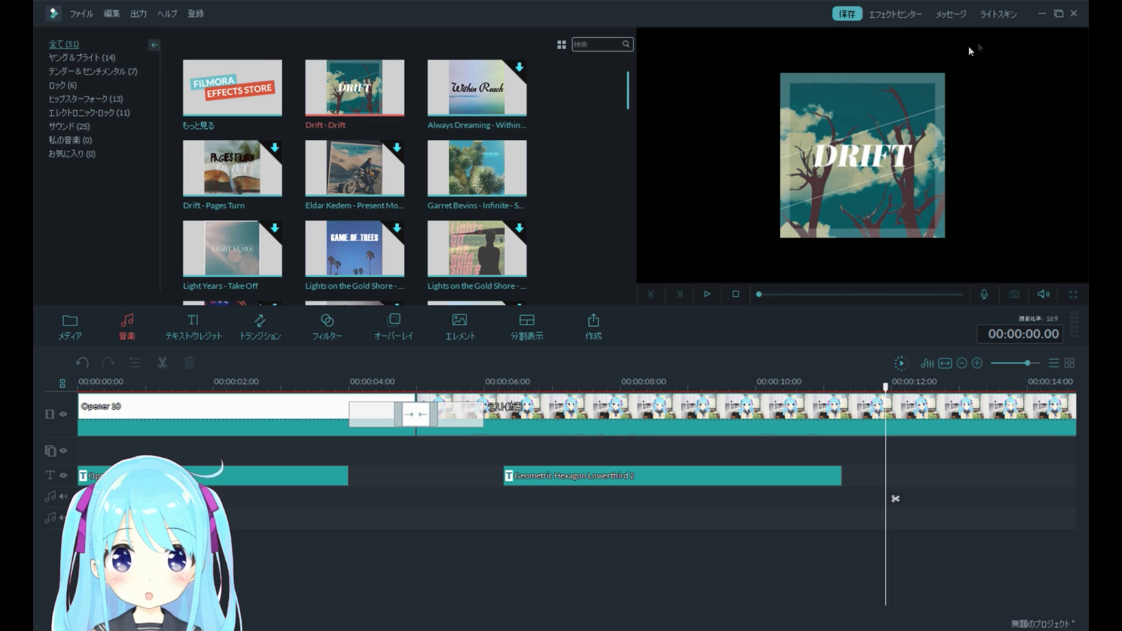
left_click_drag(346, 113, 426, 511)
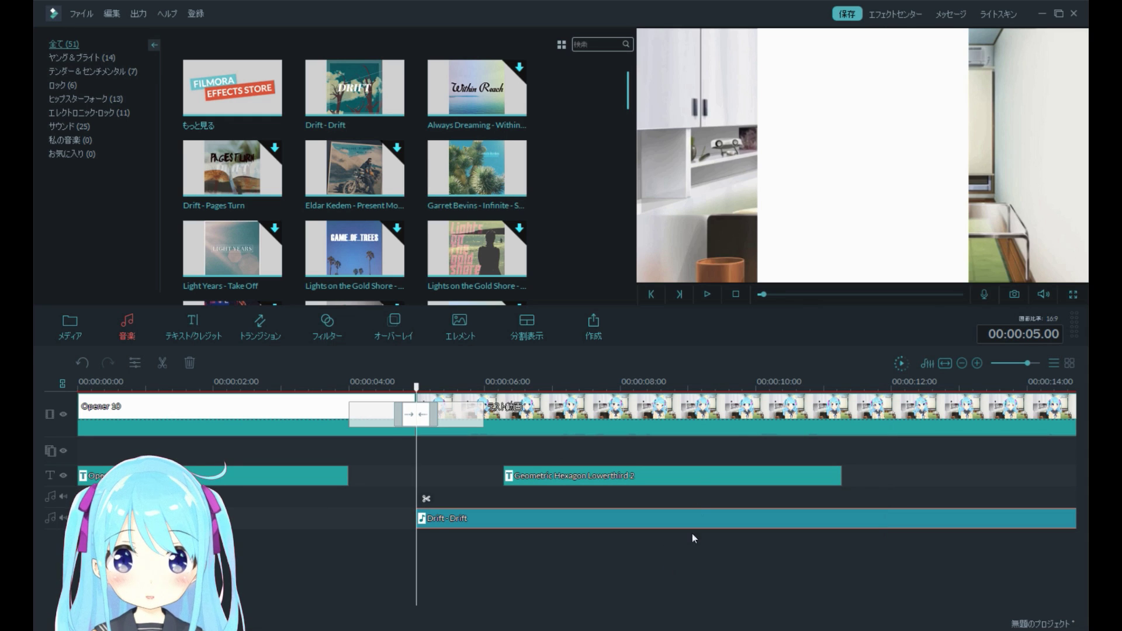
Apply audio settings with a 1.04 s fade-in and 1.04 s fade-out to the Drift - Drift music and play back the timeline
right_click(483, 525)
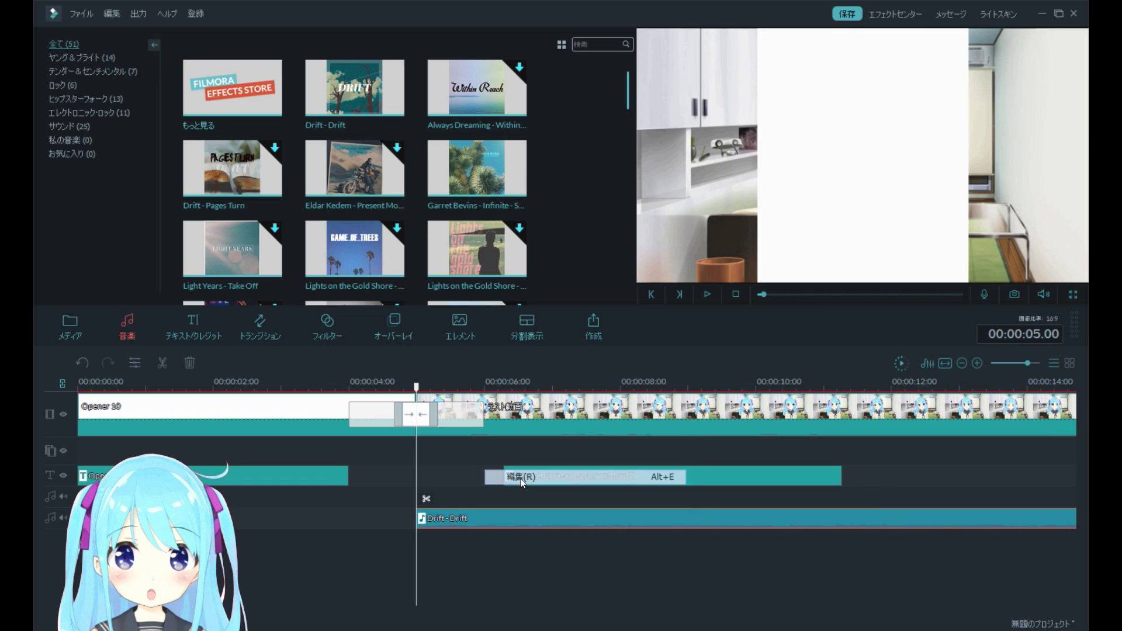
left_click(522, 476)
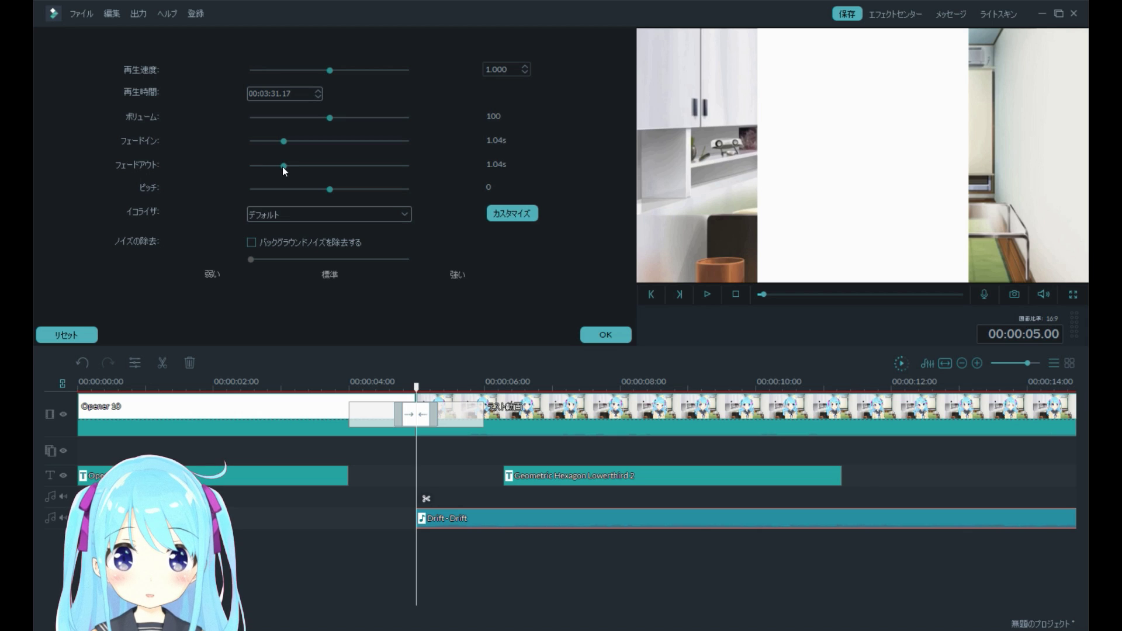
left_click(617, 337)
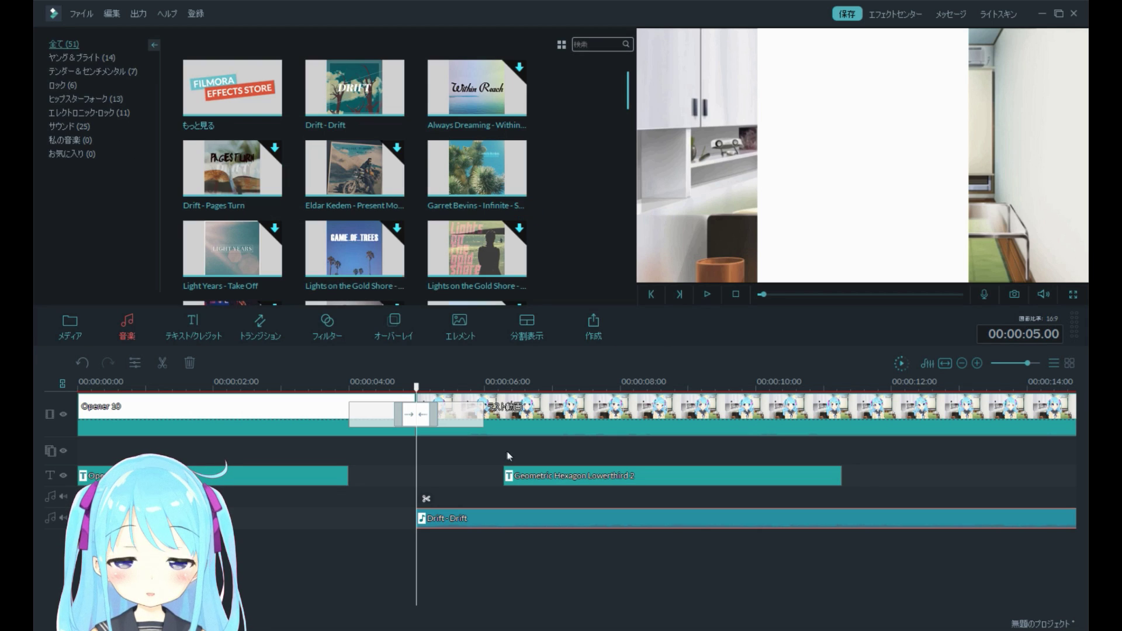
left_click(707, 294)
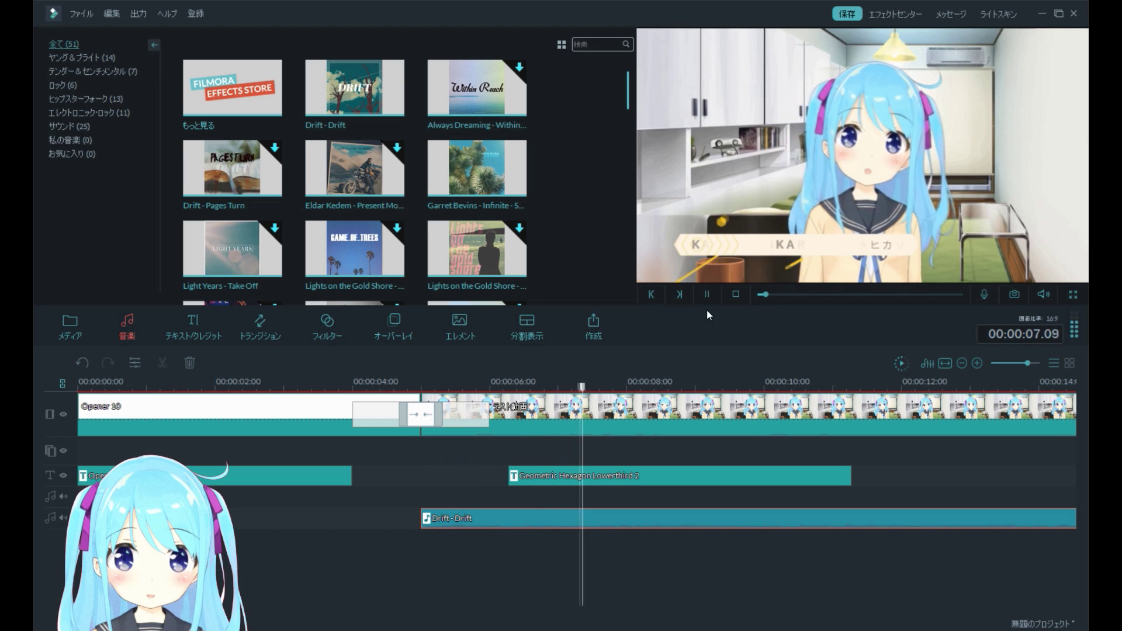
left_click(710, 294)
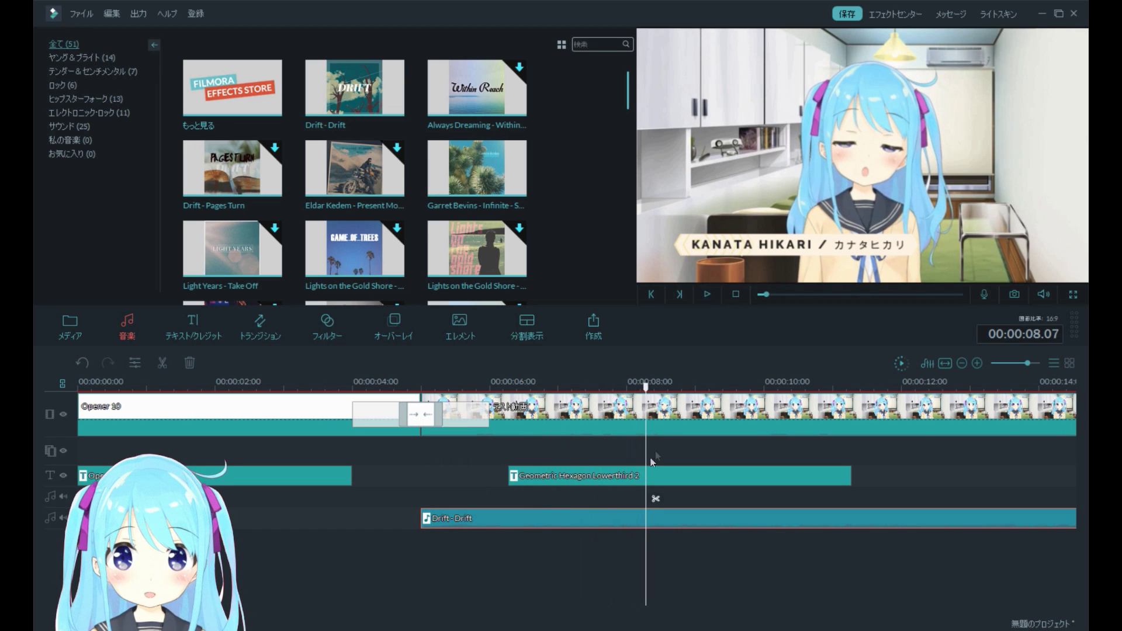
Lower the Drift - Drift music volume to 19, play it back, and reduce the volume further to 6
right_click(637, 517)
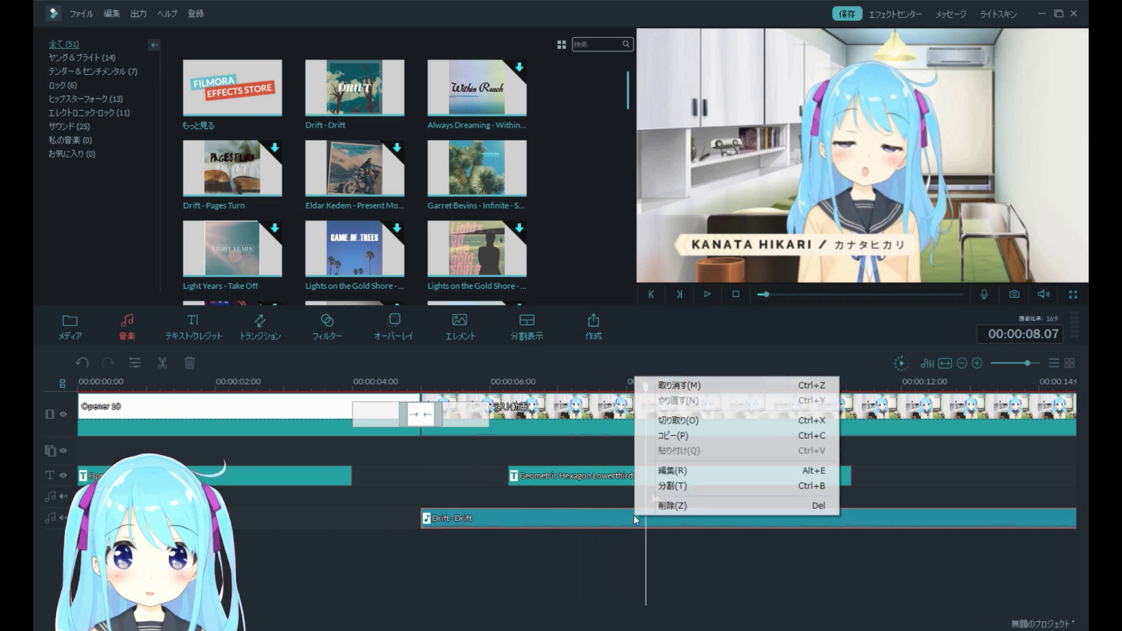
left_click(676, 474)
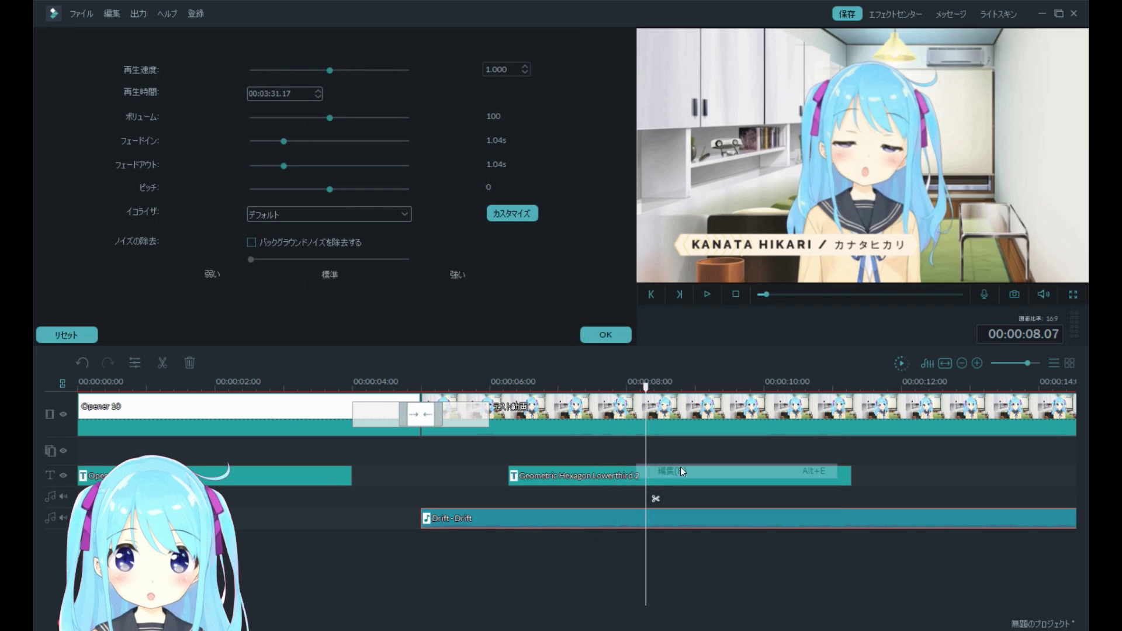
left_click_drag(326, 119, 303, 118)
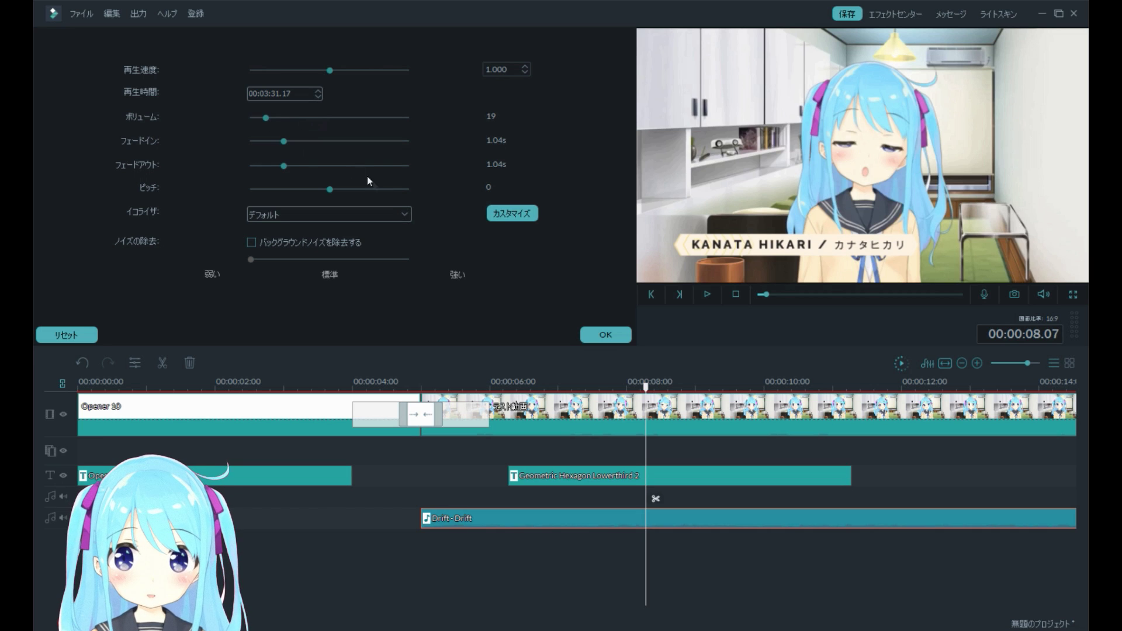
left_click(705, 295)
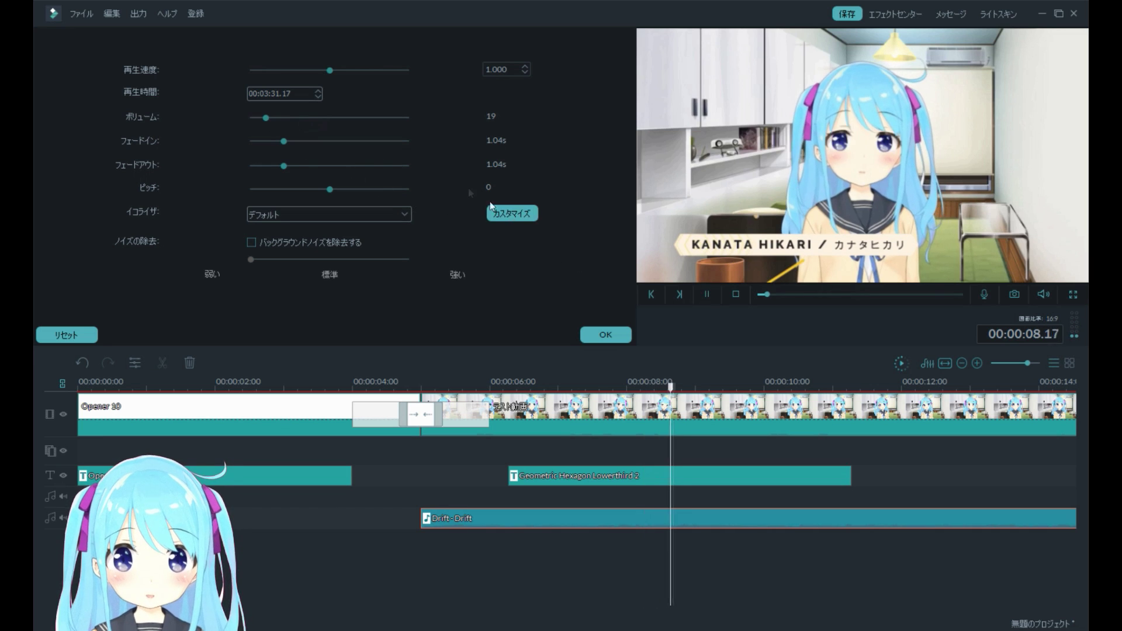
left_click_drag(264, 117, 255, 116)
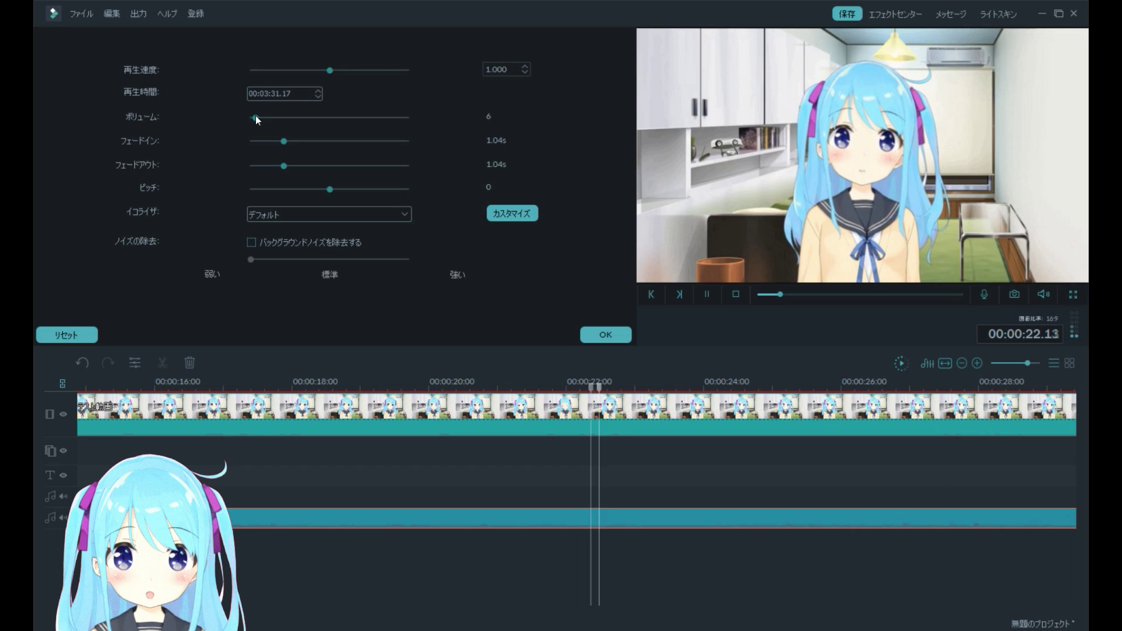
left_click(602, 332)
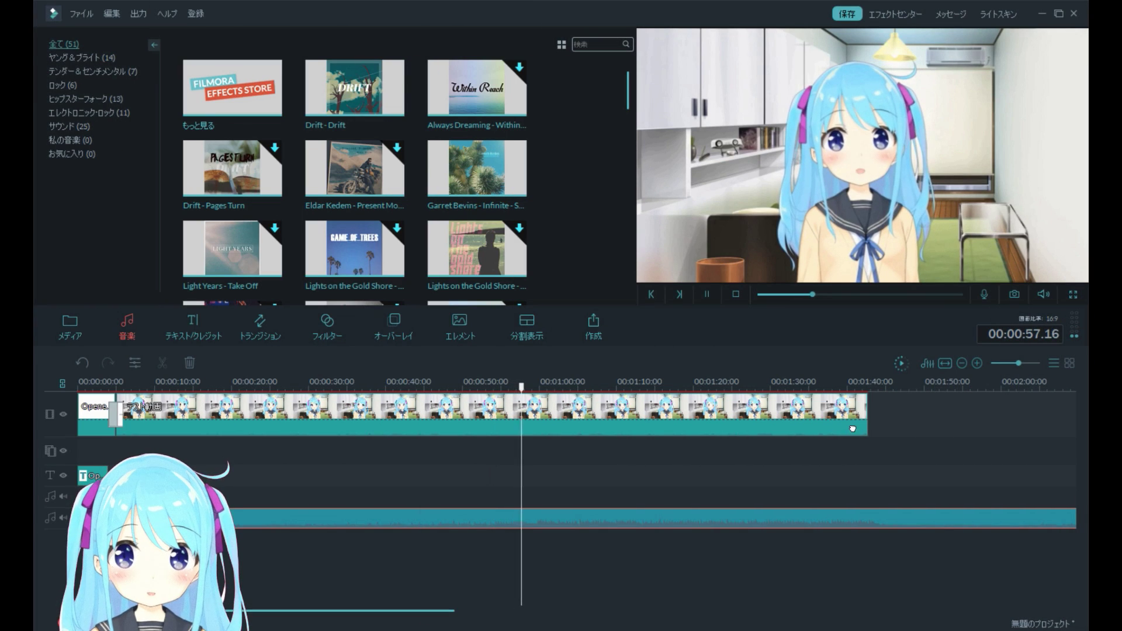
Detach the audio of the テスト動画 clip onto its own audio track
left_click(851, 428)
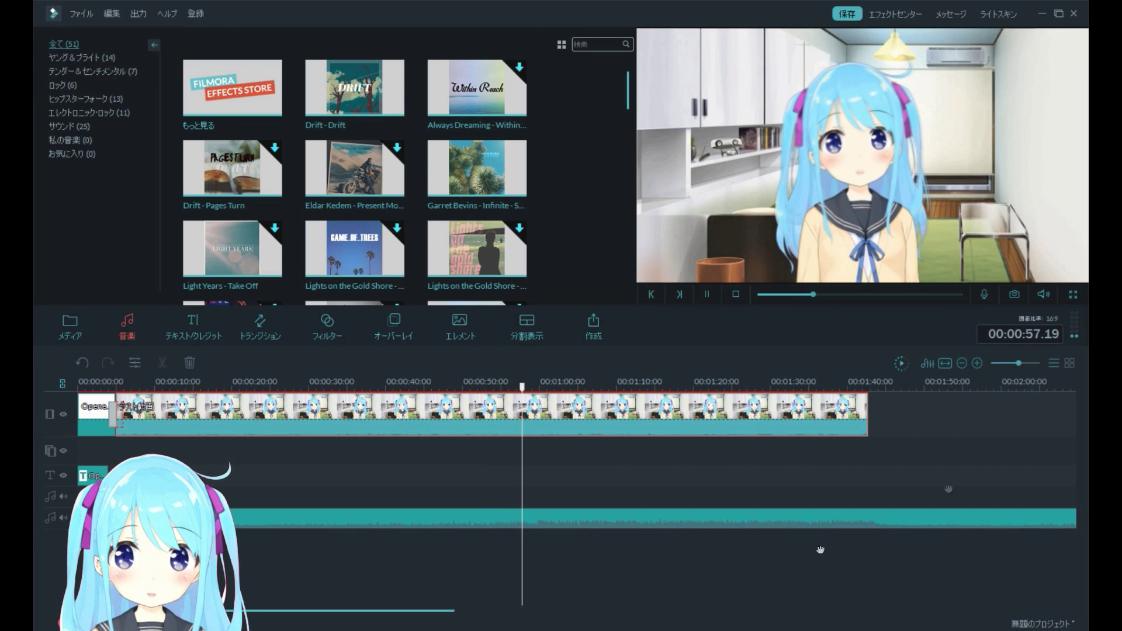
right_click(695, 429)
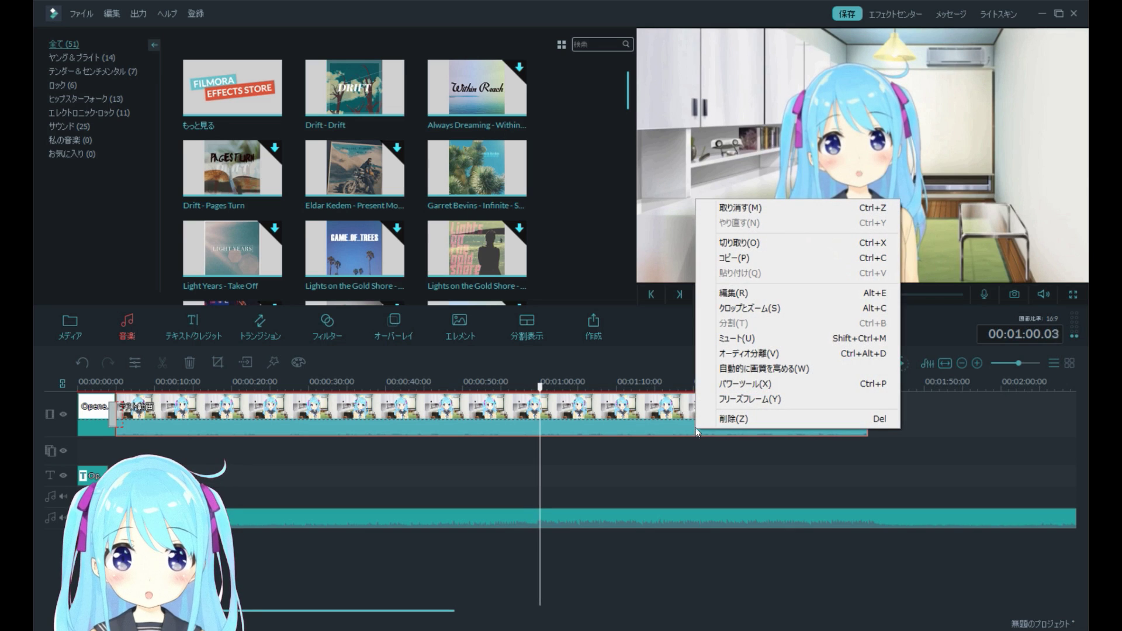
left_click(754, 355)
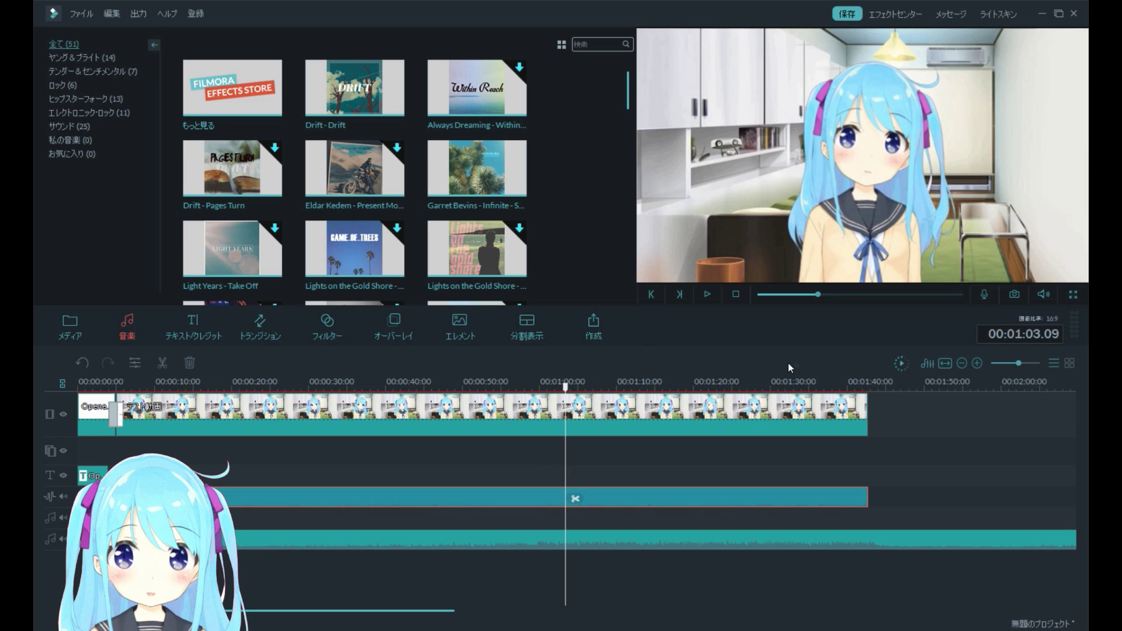
Raise the volume of the detached テスト動画 audio to 130 while playing it back
right_click(712, 503)
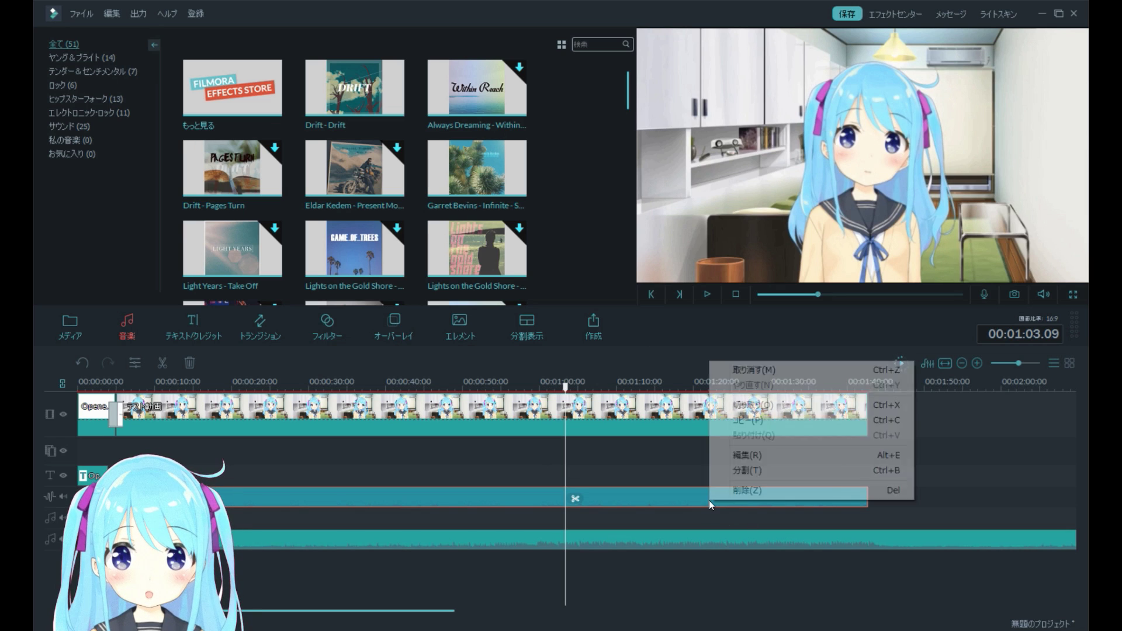
left_click(750, 457)
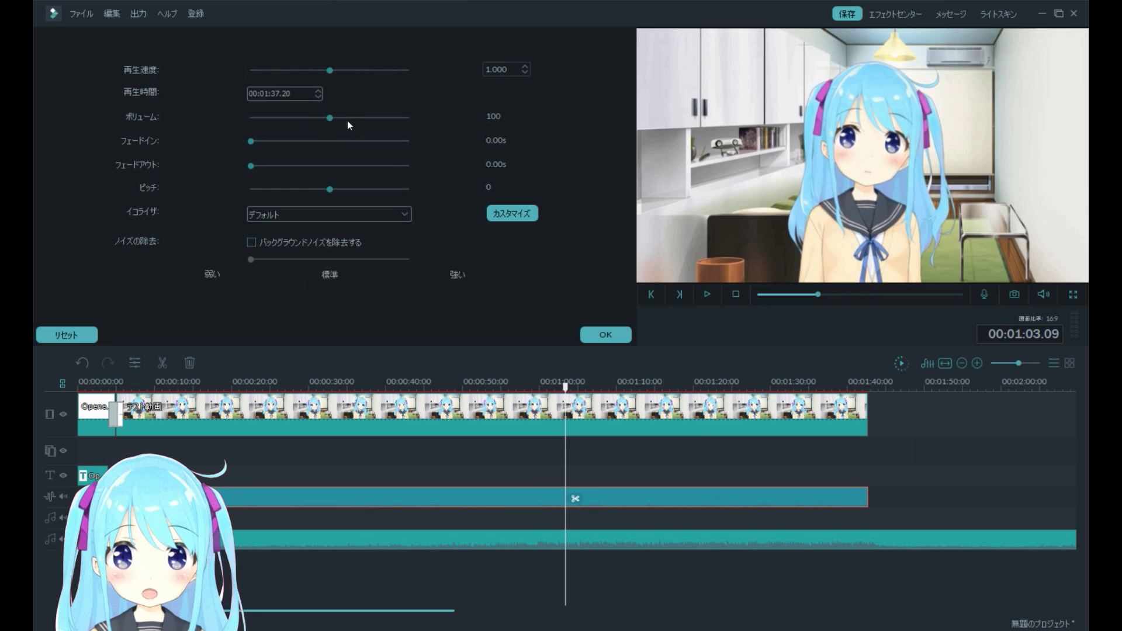
left_click(708, 296)
mouse_move(353, 121)
left_mouse_down()
mouse_move(390, 118)
mouse_move(354, 117)
left_mouse_up()
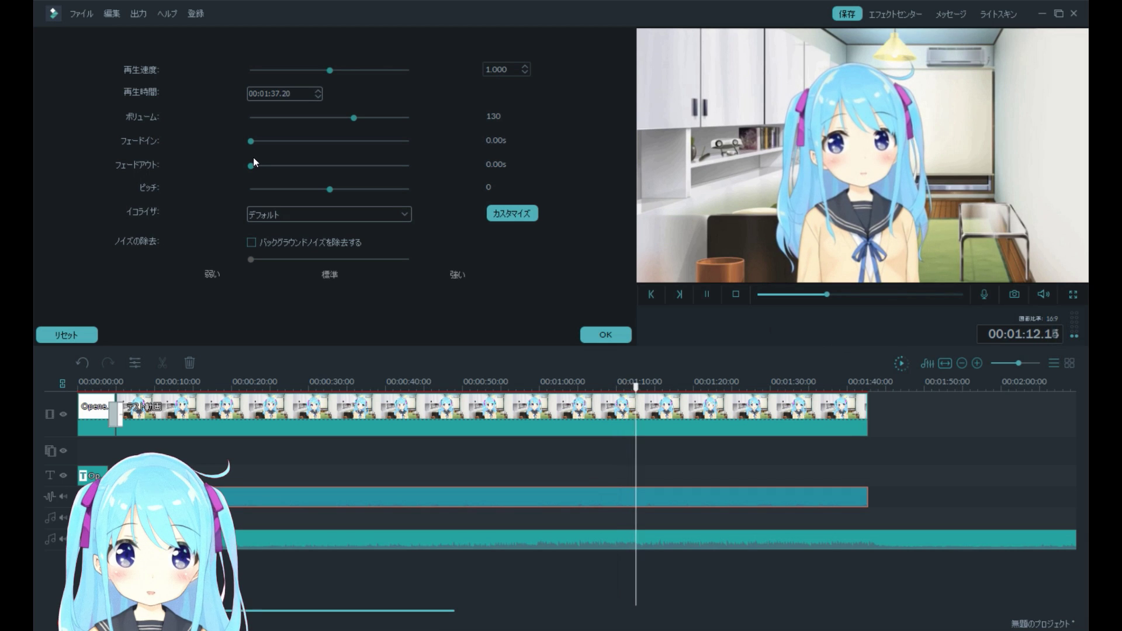
left_click(615, 339)
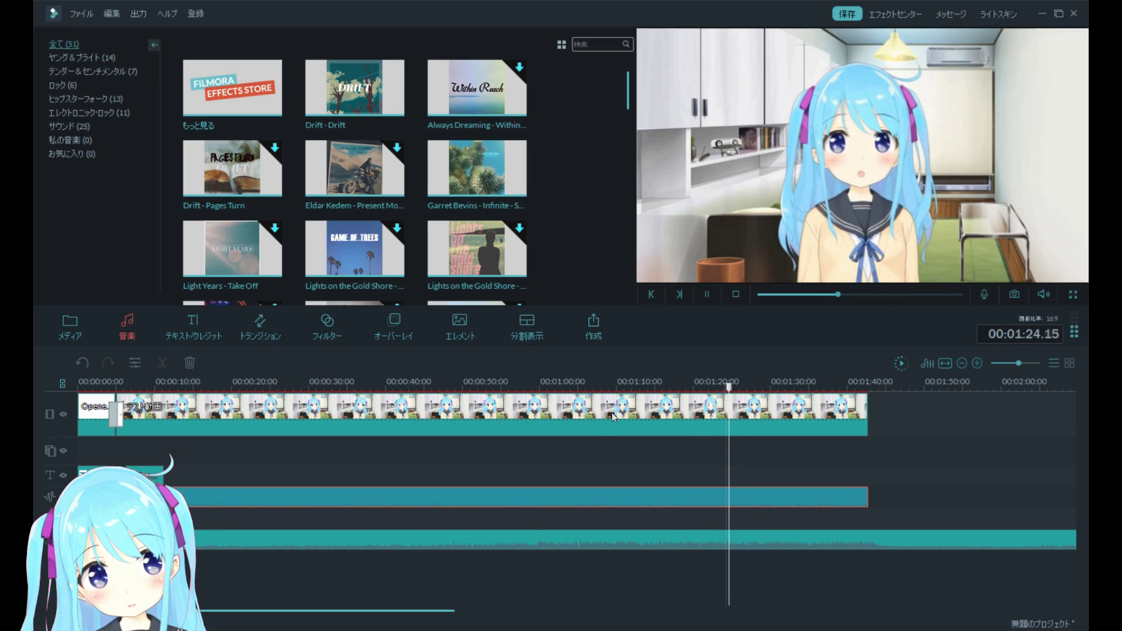
left_click_drag(390, 609, 435, 618)
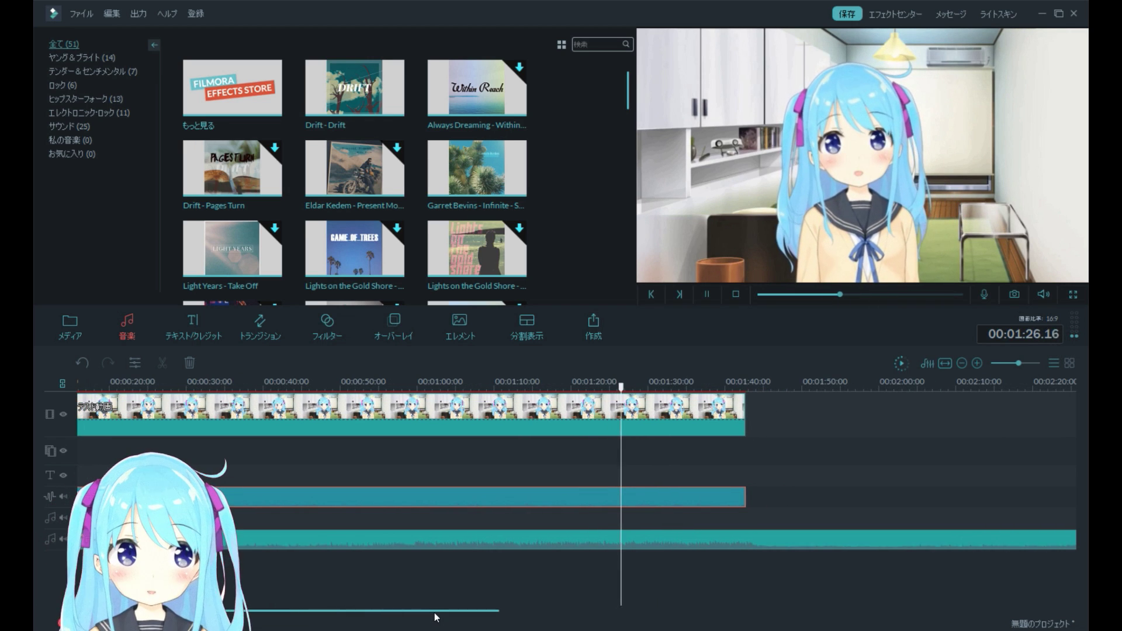